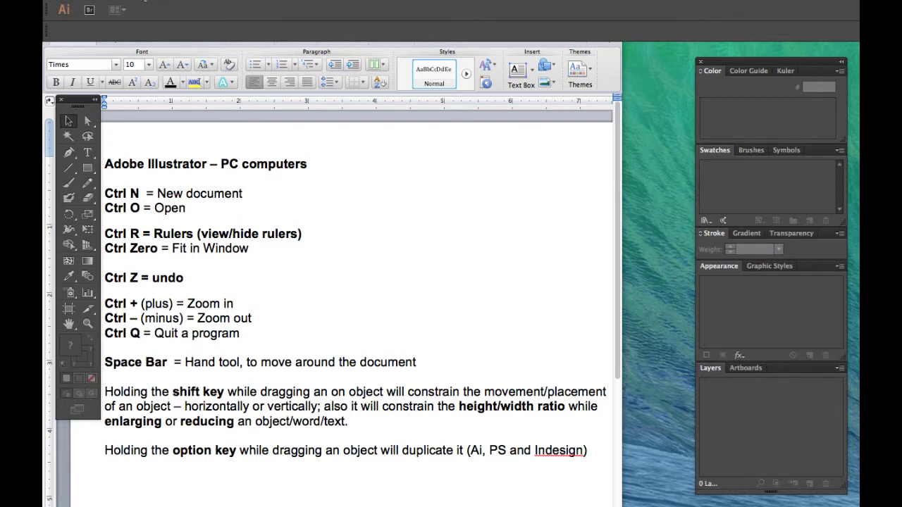
Create a new Letter-size document, 8.5 by 11 in, with units in inches and RGB color mode
click(147, 1)
click(146, 7)
drag(541, 200, 312, 130)
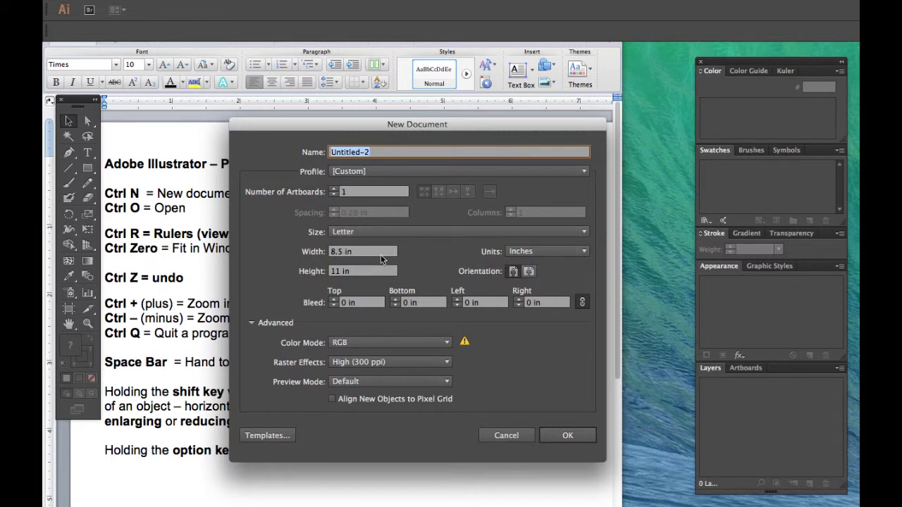
click(523, 254)
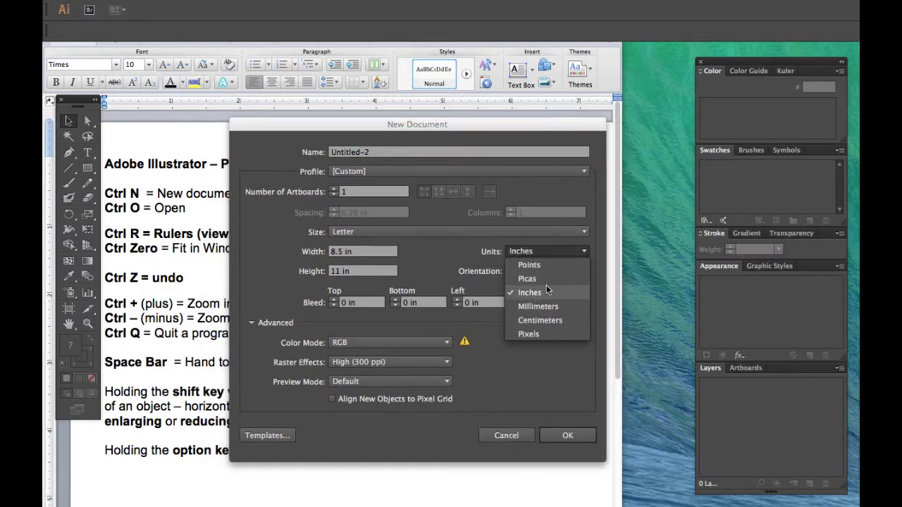
click(525, 253)
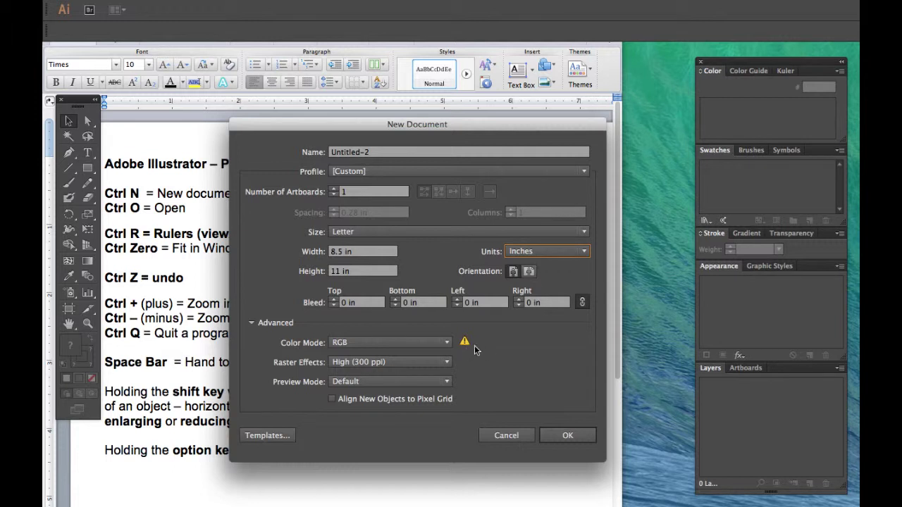
click(565, 437)
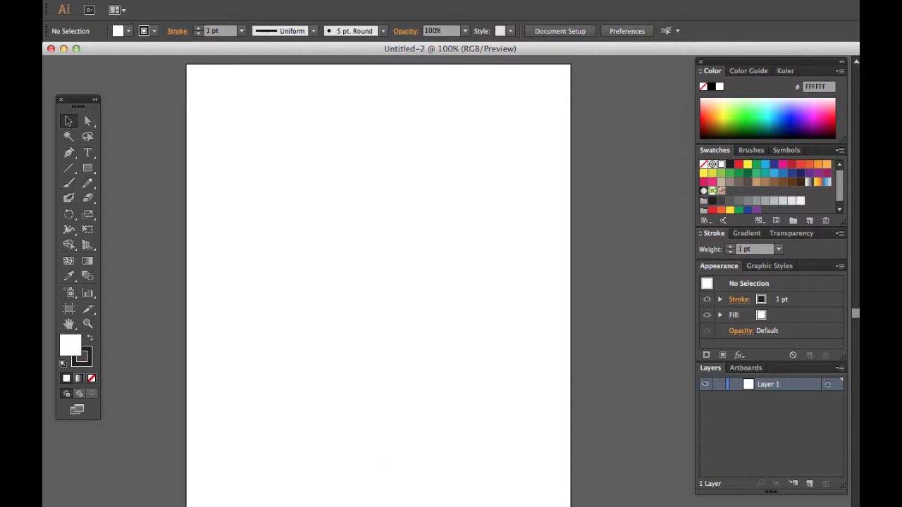
Check the ruler shortcut in the Word notes, return to Illustrator and show the document rulers
key(super+Tab)
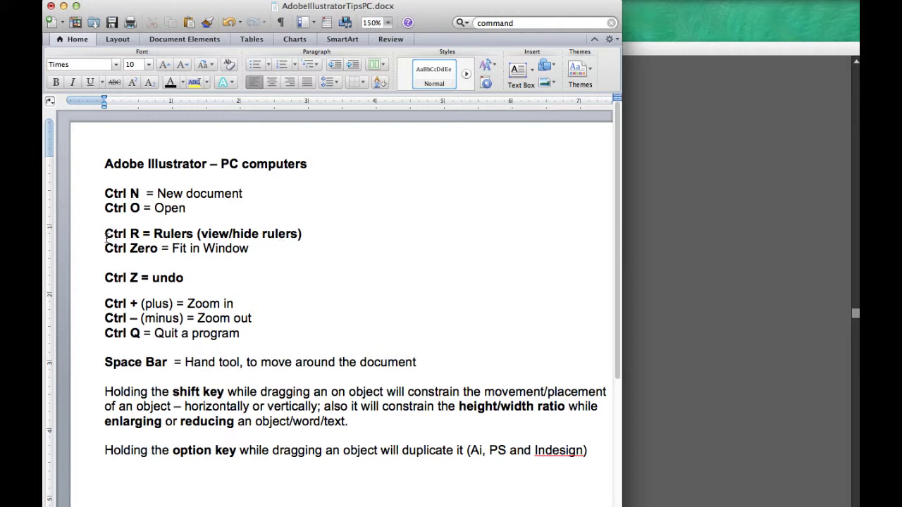
click(700, 298)
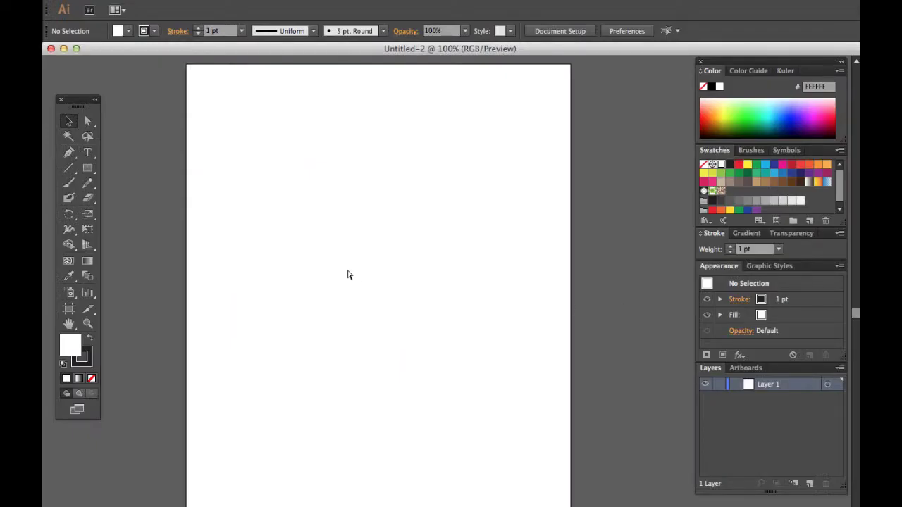
key(super+r)
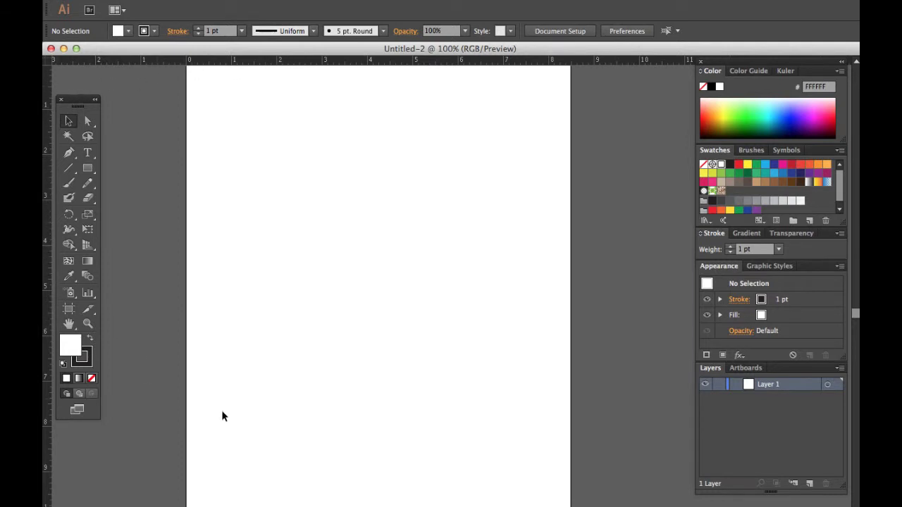
Draw a rectangle about 1.68 by 1.15 in near the artboard's upper-left corner
key(super+Tab)
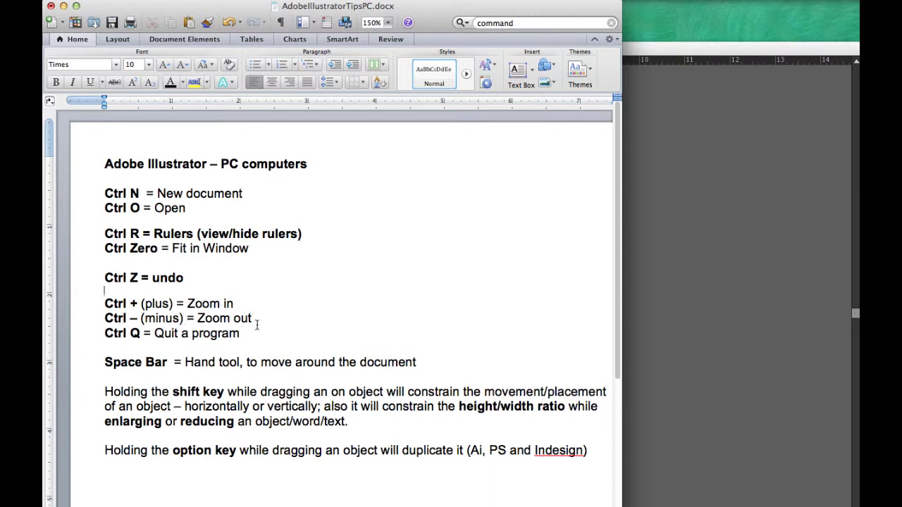
click(715, 332)
drag(77, 104, 138, 92)
click(146, 157)
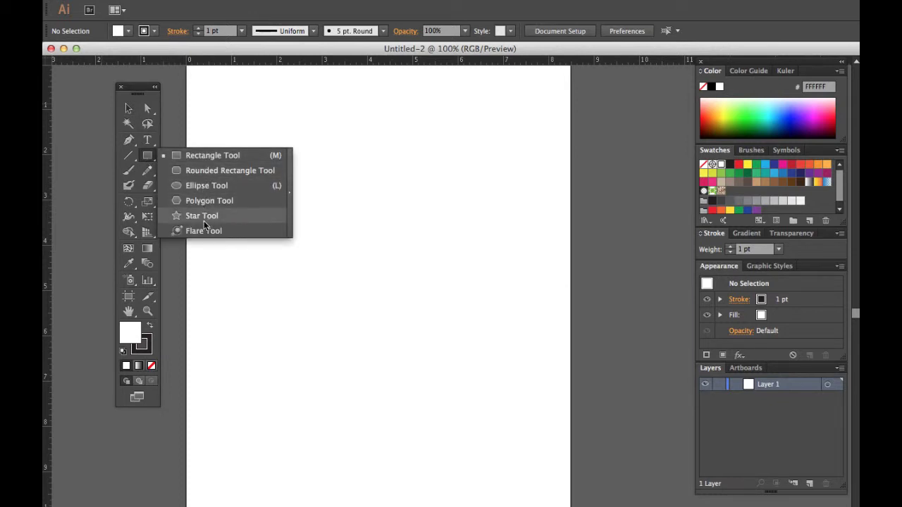
click(204, 156)
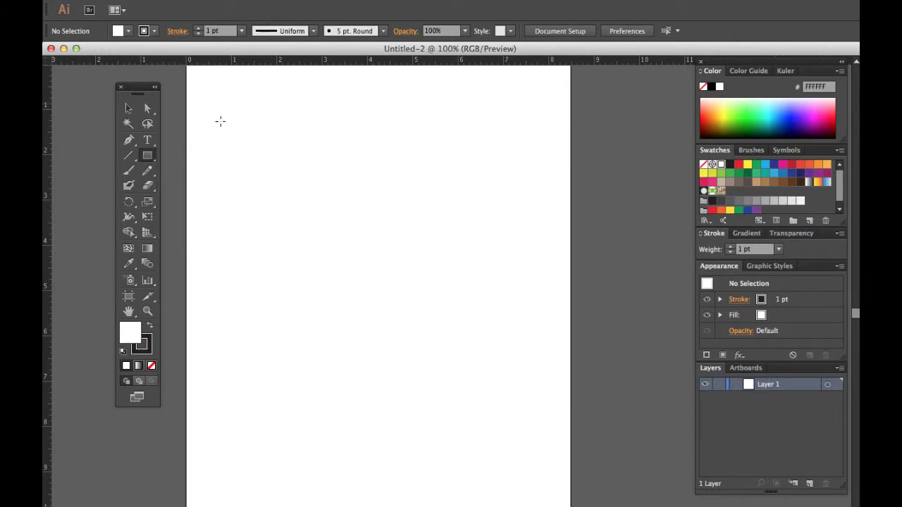
drag(216, 109, 292, 162)
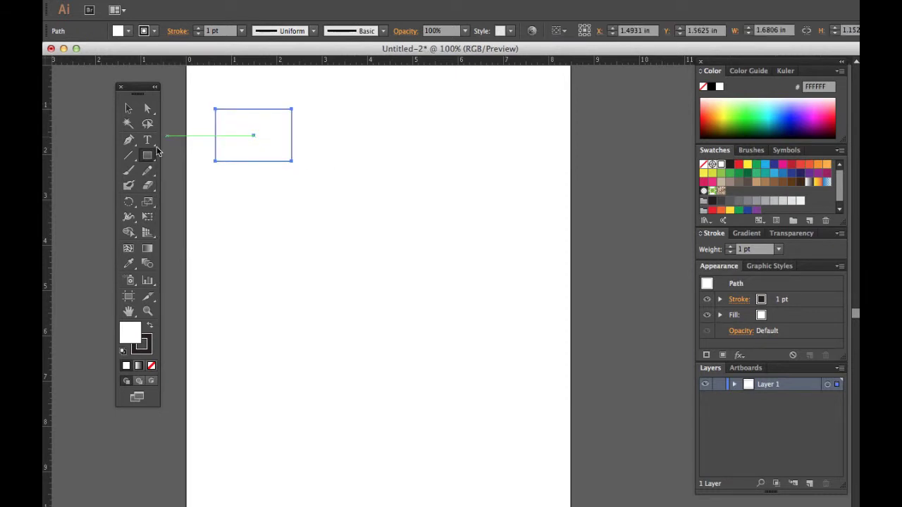
Draw a circle about 1.86 in across below the rectangle and a five-pointed star about 2 in wide beneath it
drag(152, 157, 309, 254)
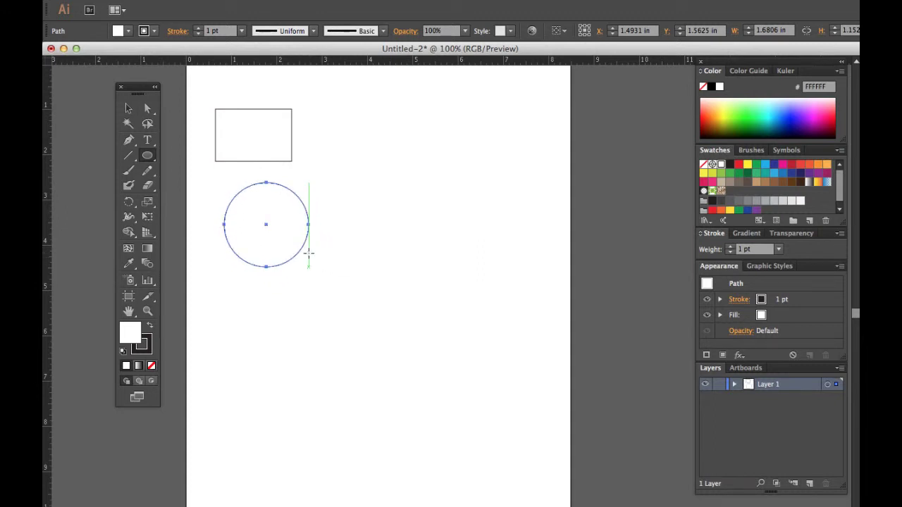
click(147, 156)
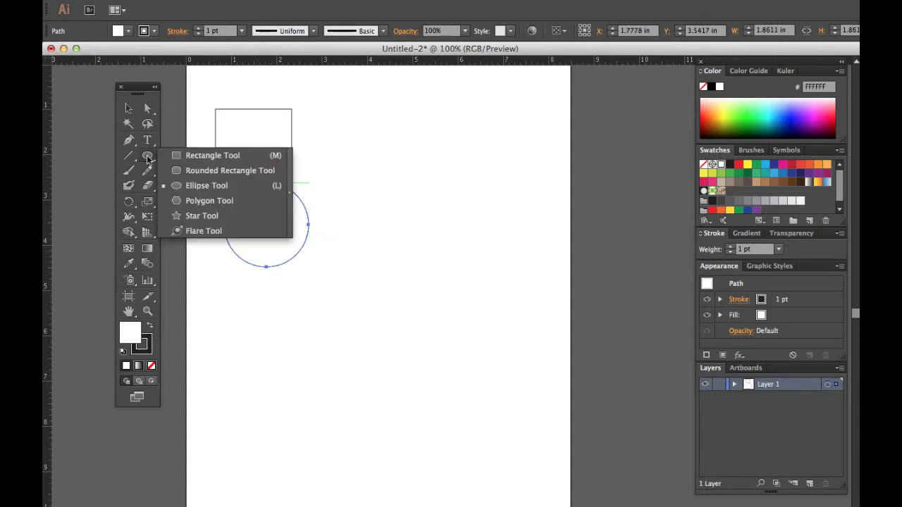
click(209, 216)
drag(241, 304, 283, 329)
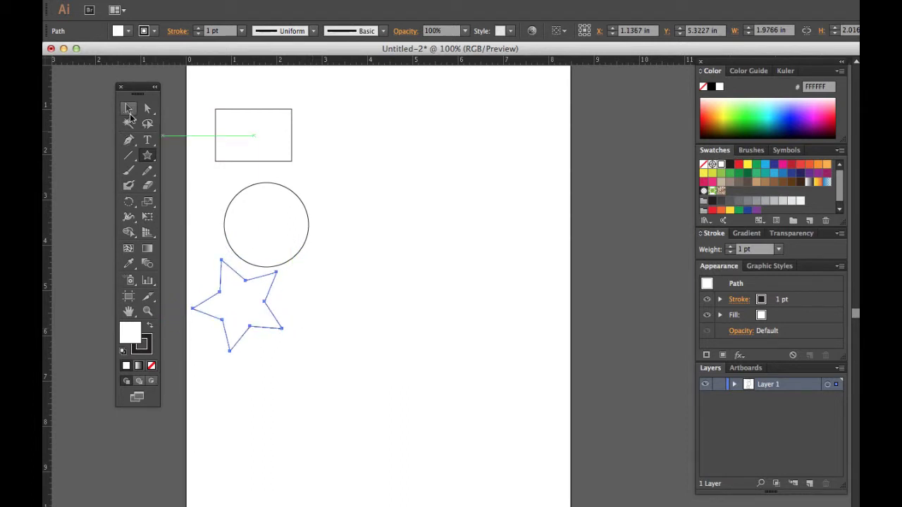
Fill the star with gray-brown 726658, the circle with green 00A651 and the rectangle with brown 603913
click(129, 111)
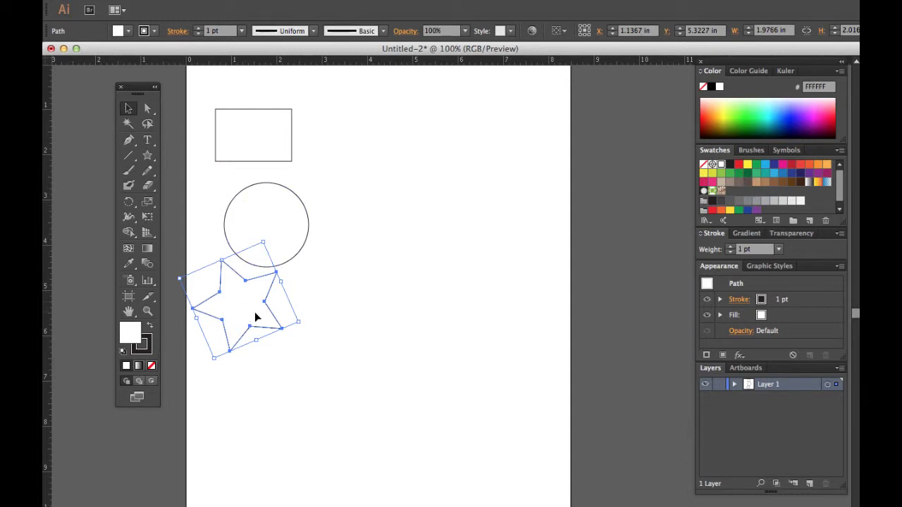
click(738, 183)
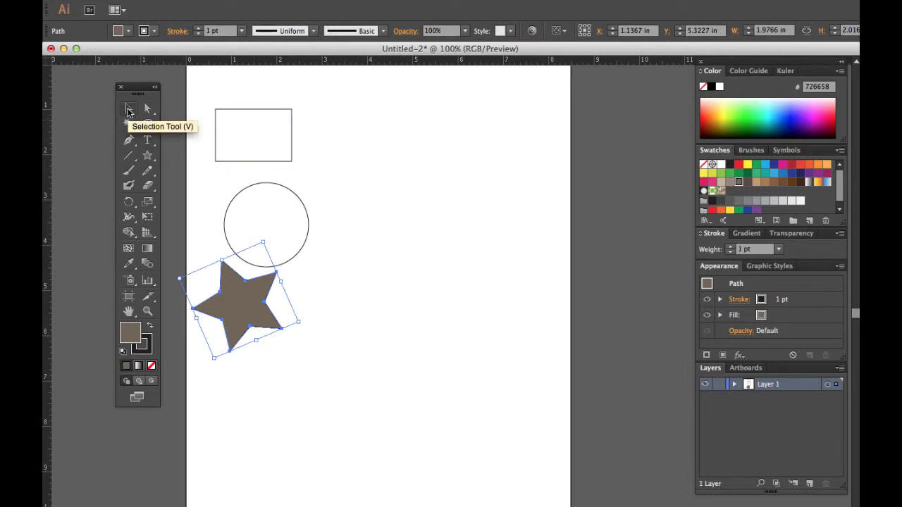
click(255, 184)
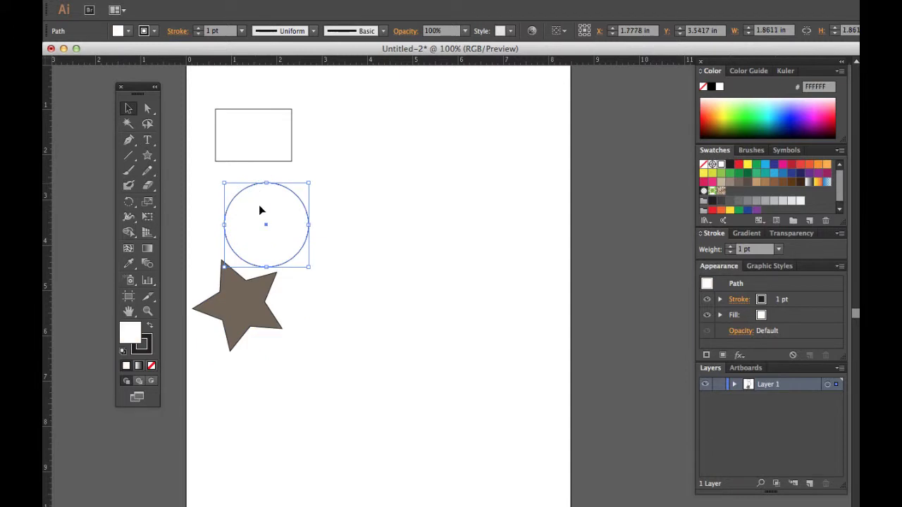
click(757, 165)
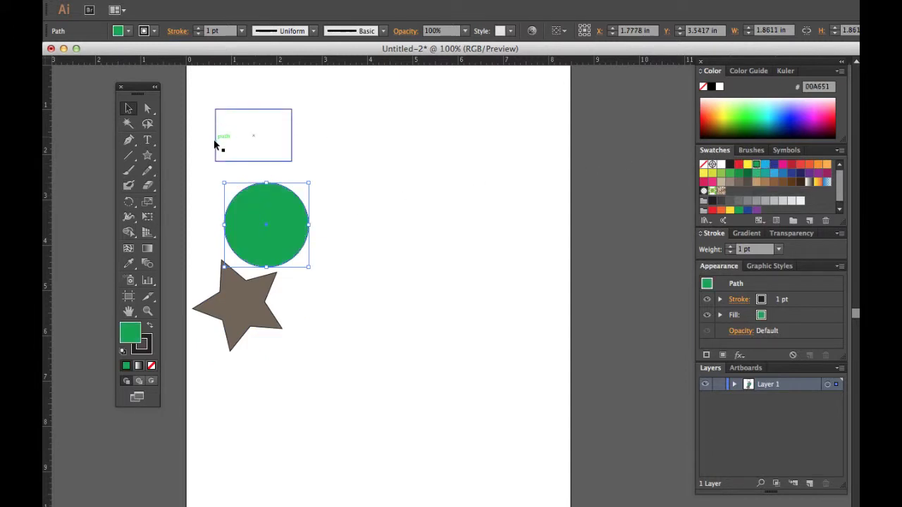
click(229, 113)
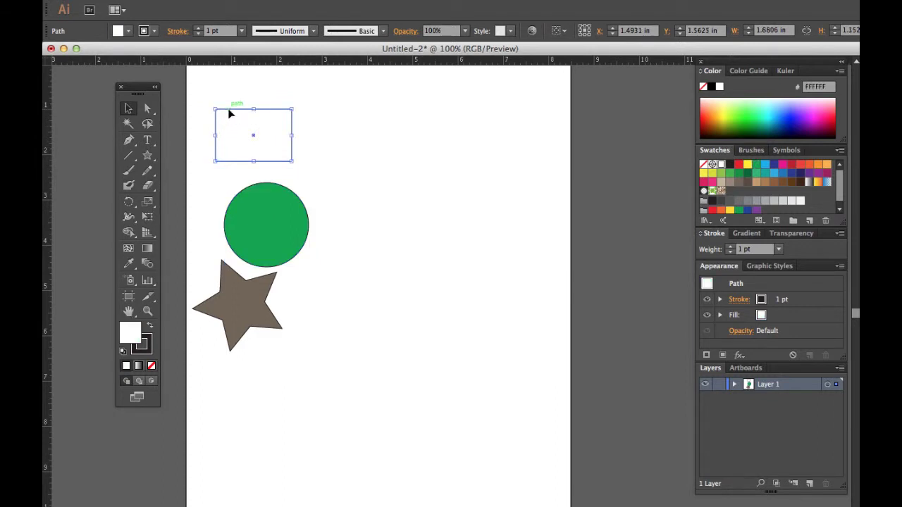
click(791, 183)
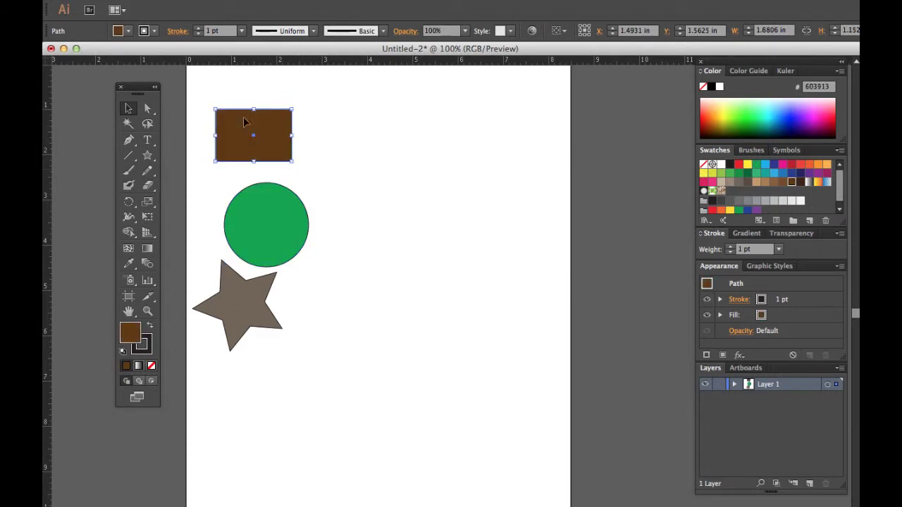
Move the rectangle's upper-right anchor point outward to about X 3.81 in, Y 0.78 in, and undo the move
click(148, 110)
click(292, 111)
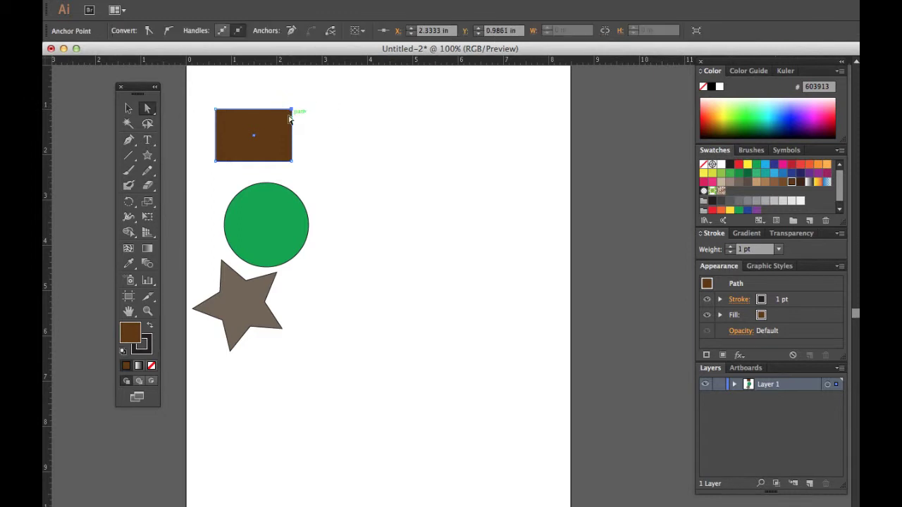
drag(294, 111, 359, 102)
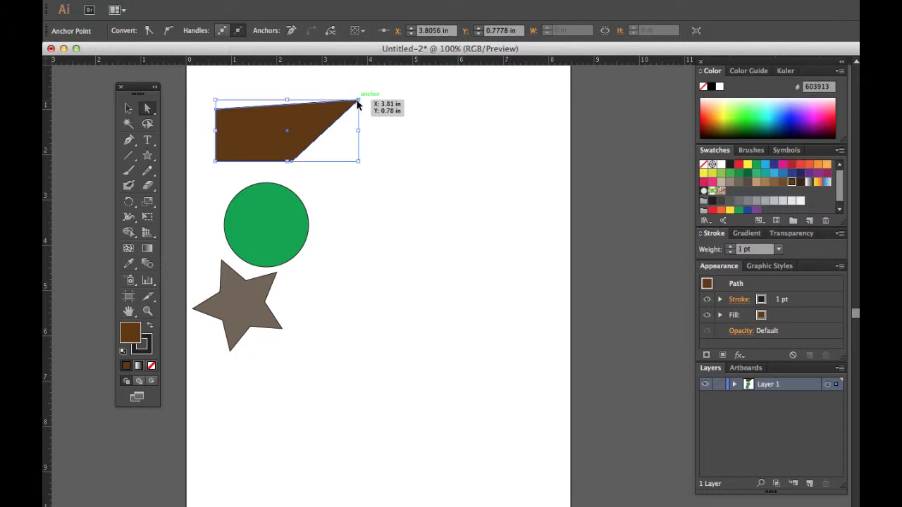
key(ctrl+z)
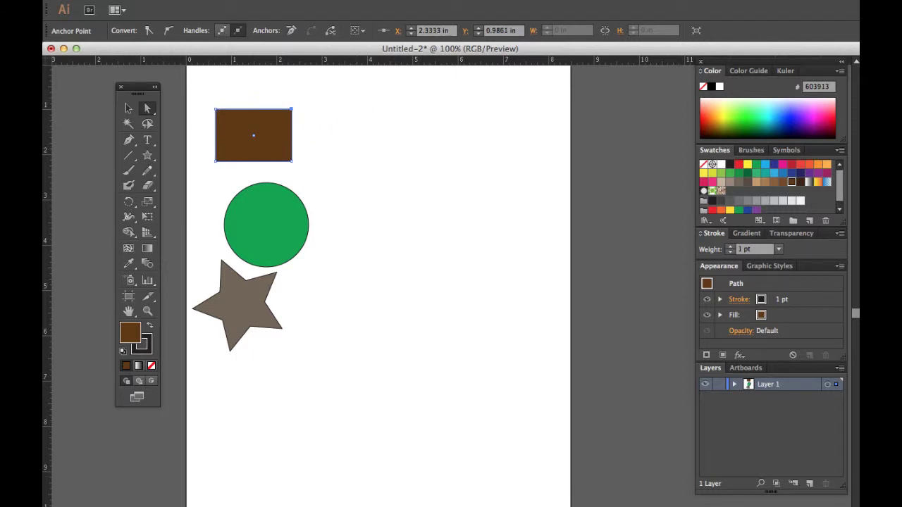
Practise zooming the artboard in to 300% and back out to 100%, and review the available view commands
key(super+Tab)
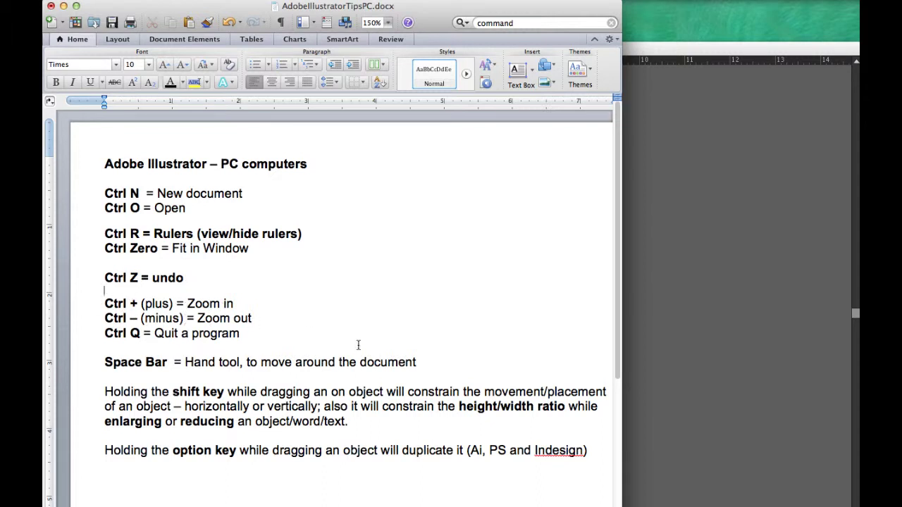
click(665, 349)
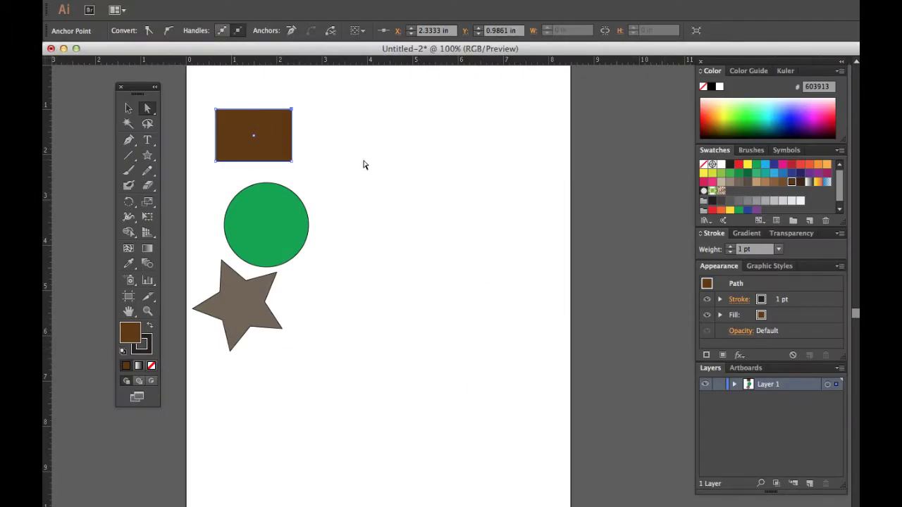
key(super+equal)
key(super+equal)
key(super+equal)
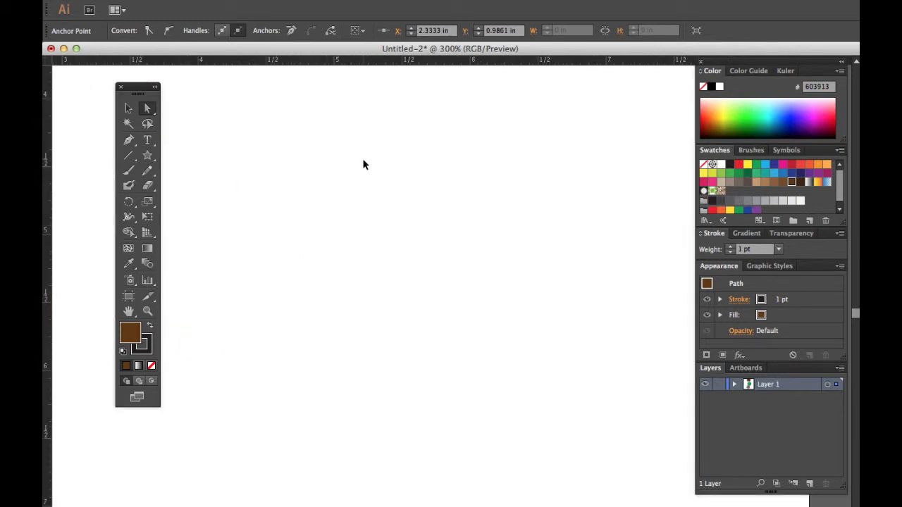
key(super+minus)
key(super+minus)
key(super+minus)
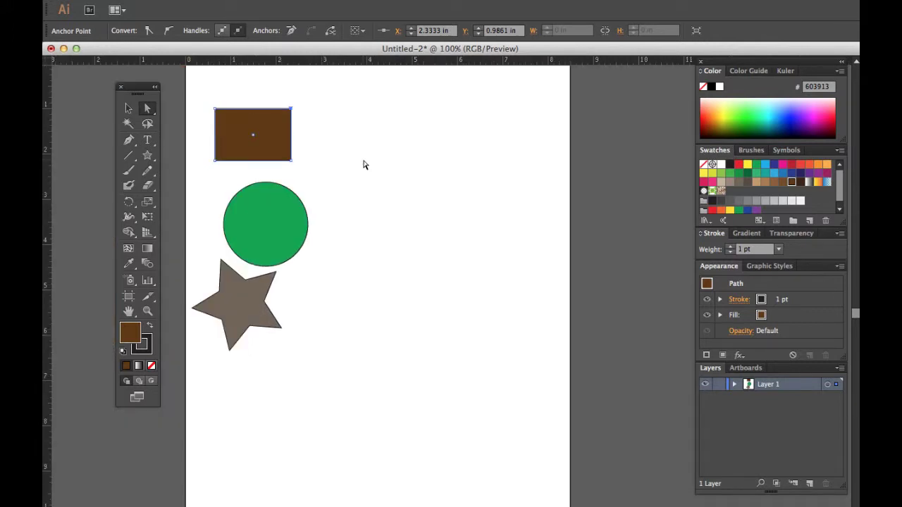
scroll(364, 164, left, 5)
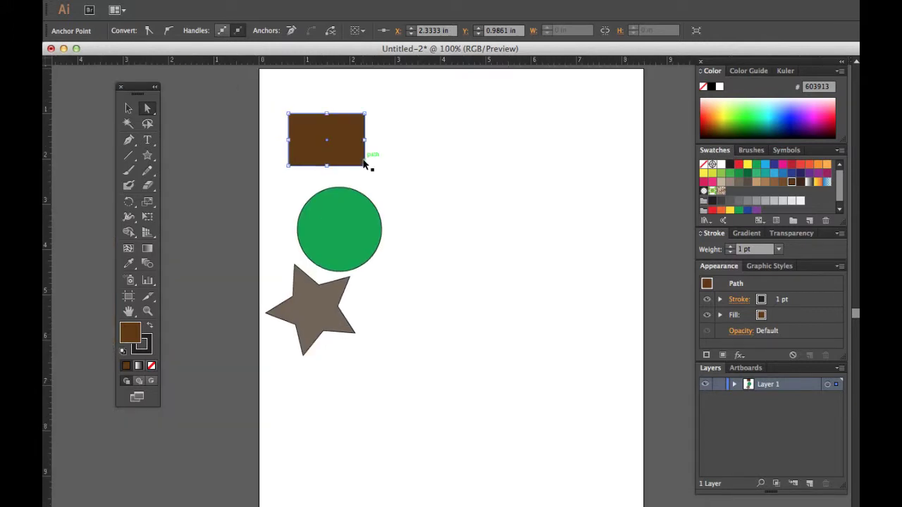
scroll(423, 144, right, 1)
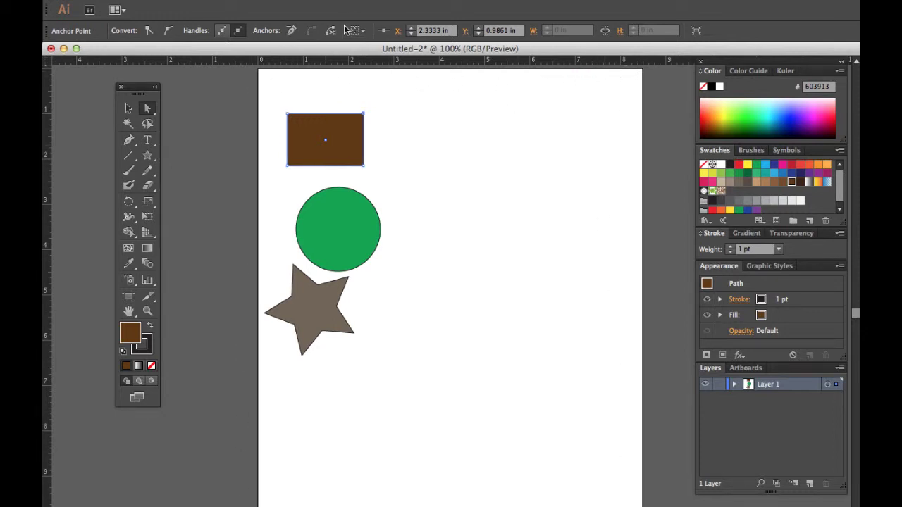
click(342, 1)
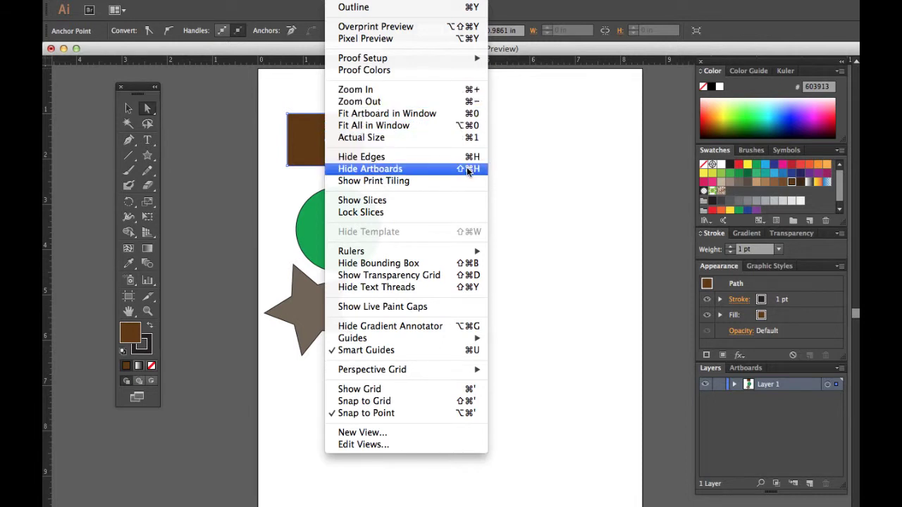
click(518, 165)
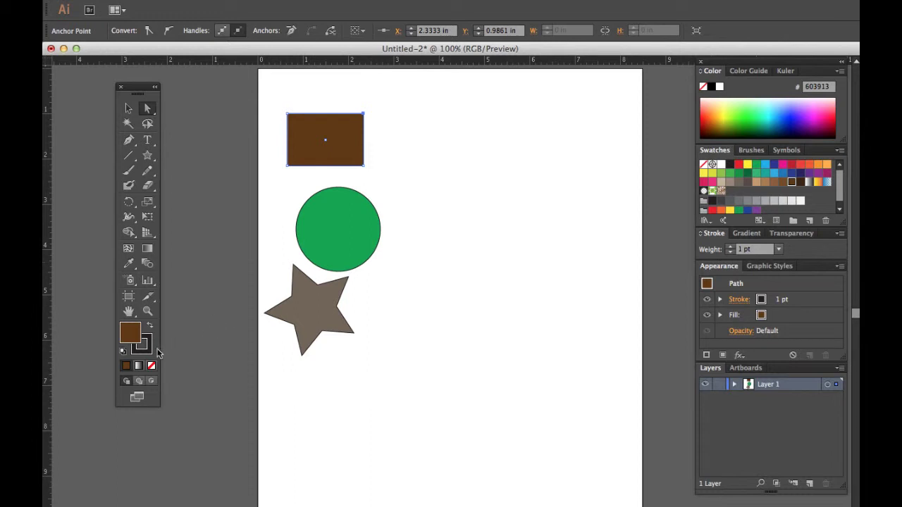
Reshape the brown rectangle by moving its upper-right anchor to about Y 0.13 in and its lower-right anchor to about X 1.93, Y 2.01 in
drag(144, 90, 235, 83)
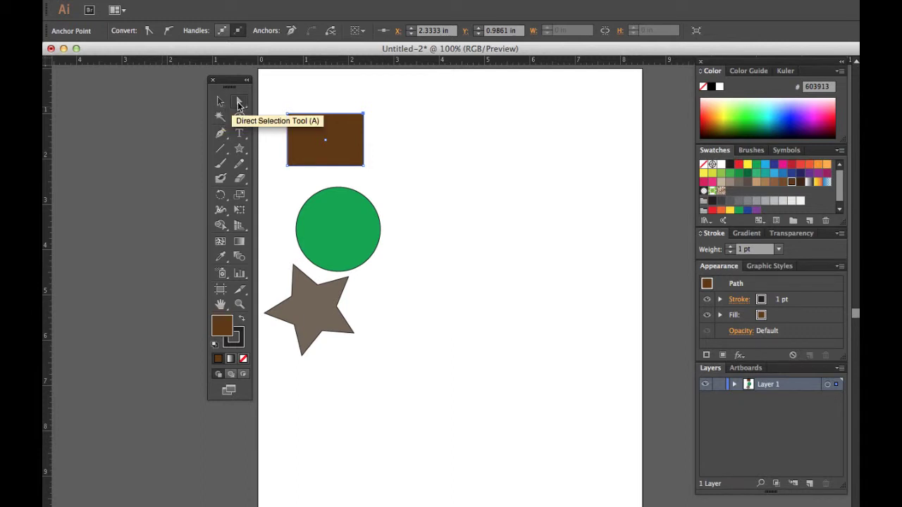
click(239, 103)
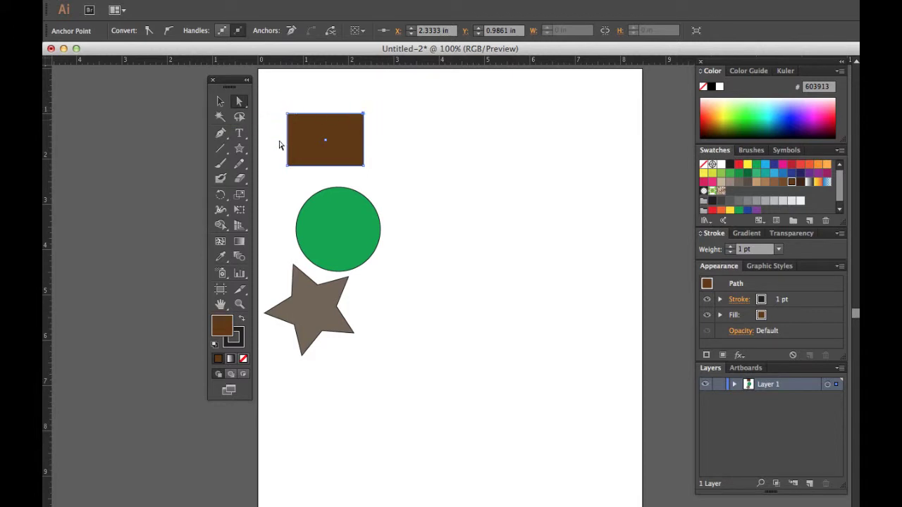
mouse_move(364, 117)
mouse_down()
mouse_move(377, 80)
mouse_move(363, 127)
mouse_up()
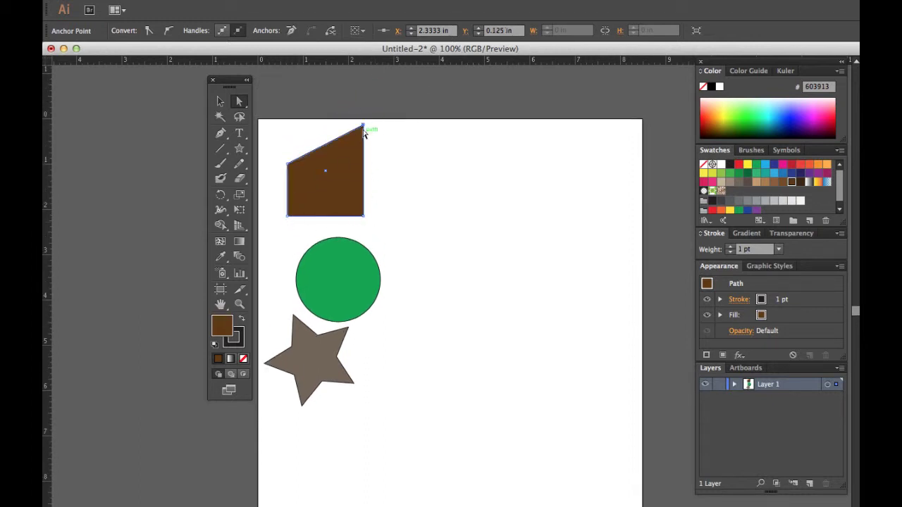
drag(364, 215, 344, 210)
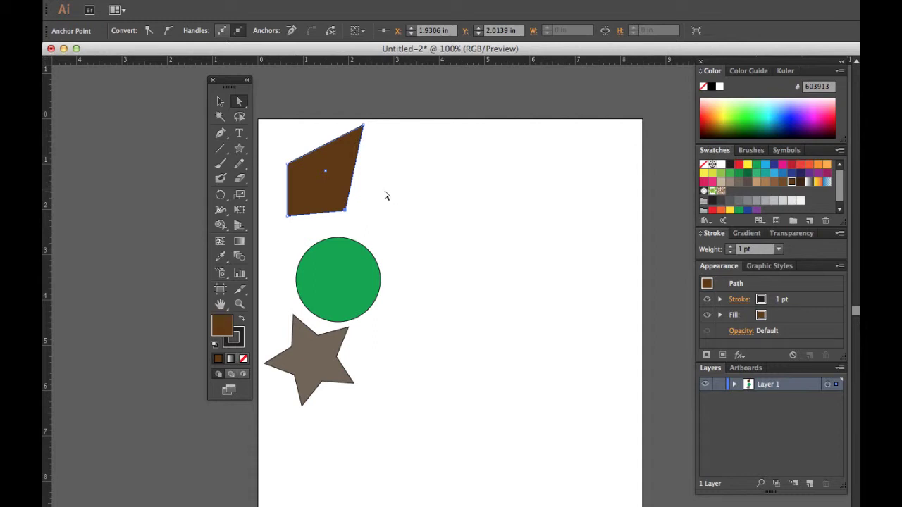
Move the brown quadrilateral to about X 1.36, Y 1.33 in and the green circle to about X 1.45, Y 3.46 in
click(222, 103)
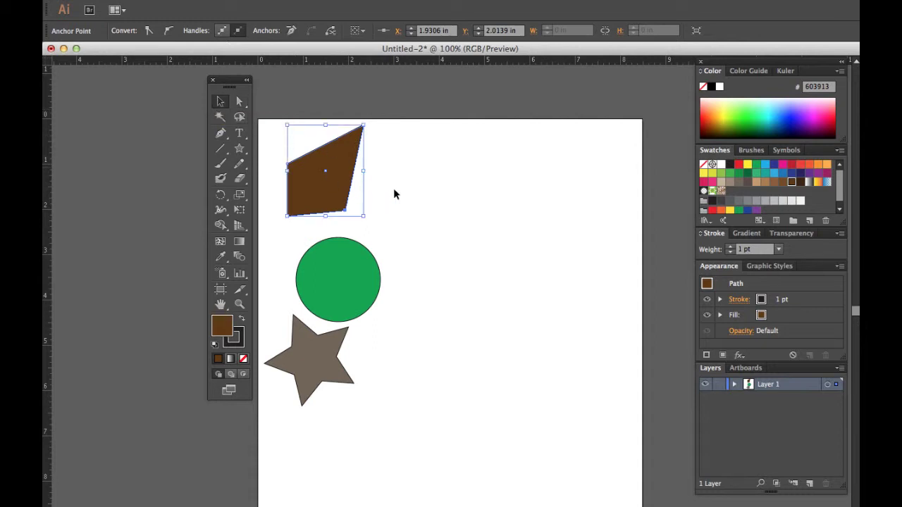
drag(333, 191, 372, 198)
drag(374, 192, 329, 193)
drag(328, 279, 379, 289)
drag(379, 291, 327, 297)
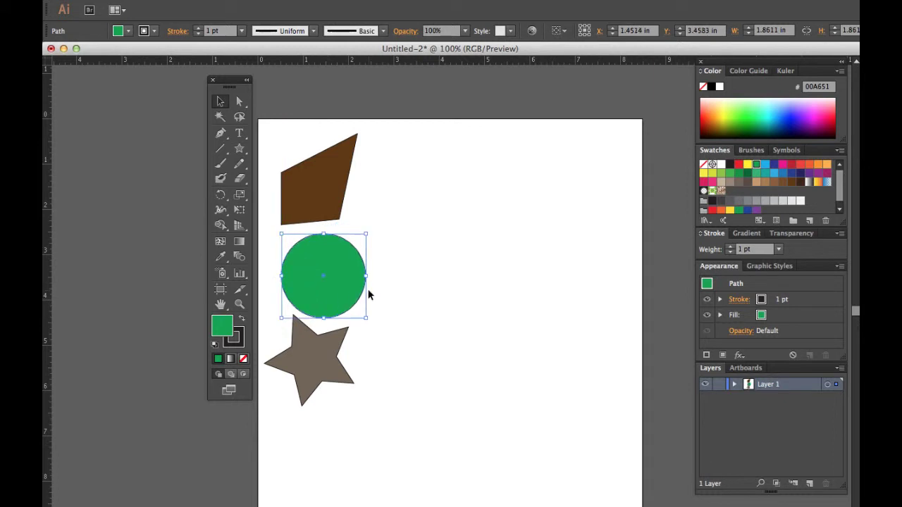
Make the stroke active for the green circle and set its stroke weight to 5 pt
click(238, 345)
click(387, 1)
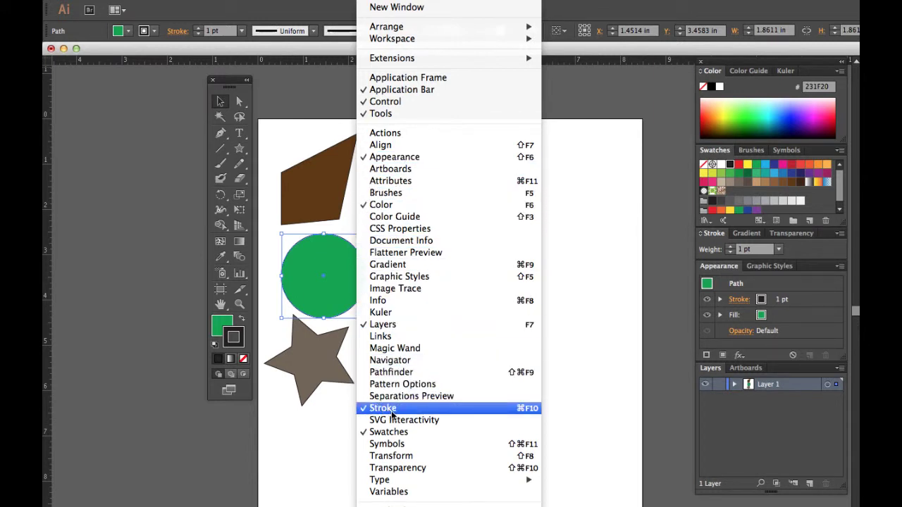
click(577, 107)
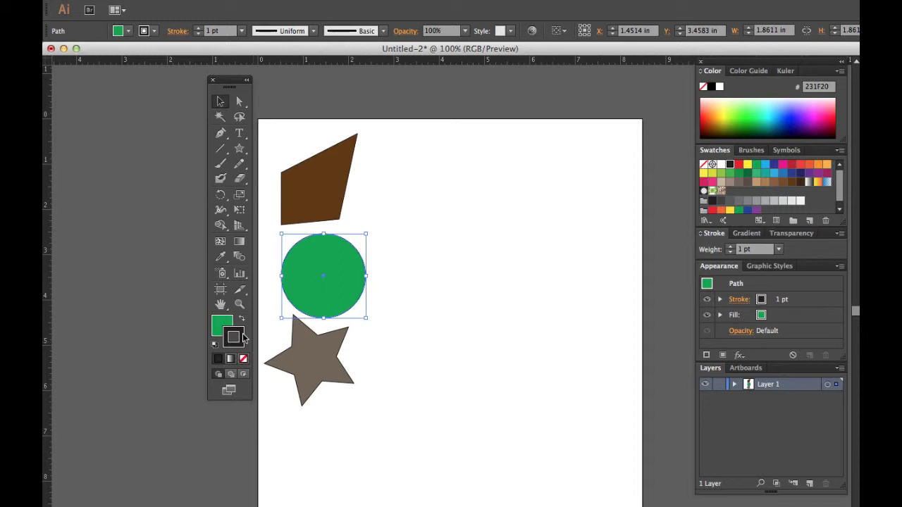
click(731, 248)
click(730, 248)
click(731, 248)
click(731, 248)
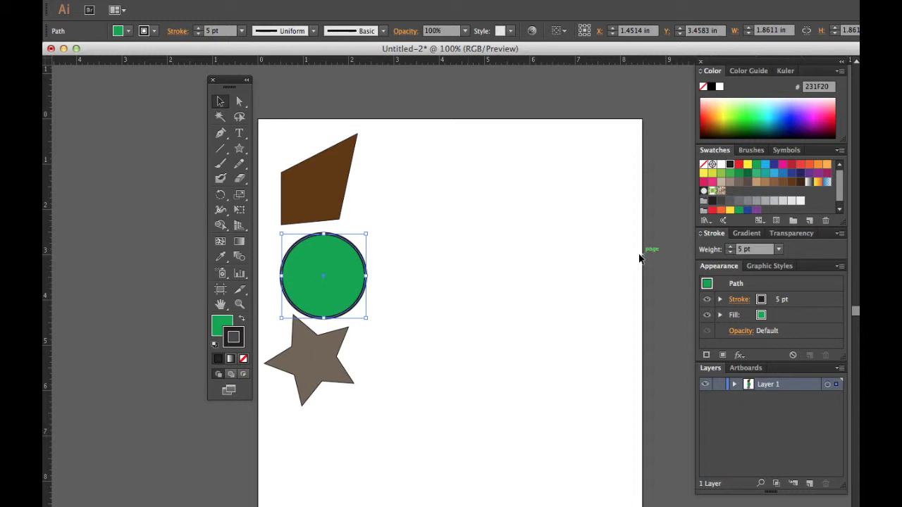
Set the gray-brown star's stroke weight to 12 pt and deselect it
click(308, 357)
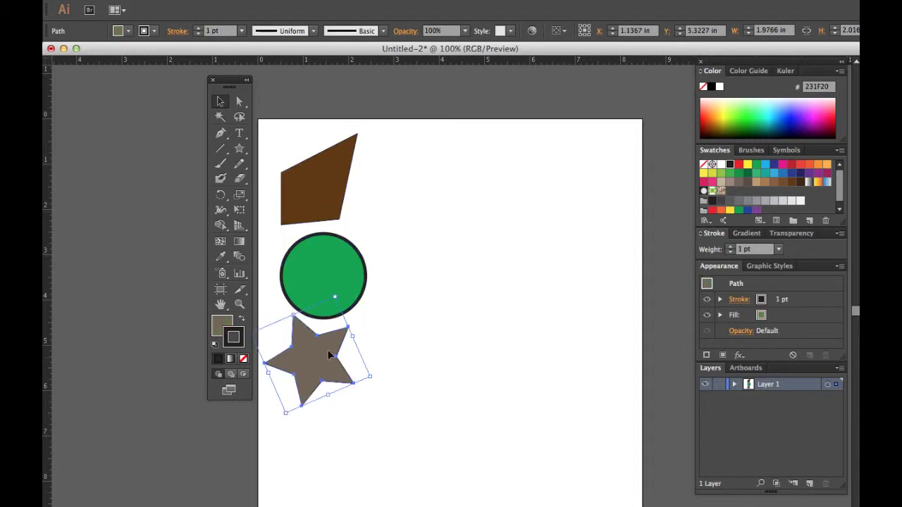
click(731, 248)
click(731, 249)
click(731, 249)
click(731, 249)
click(731, 249)
click(730, 248)
click(731, 248)
click(731, 249)
click(731, 249)
click(731, 249)
click(730, 249)
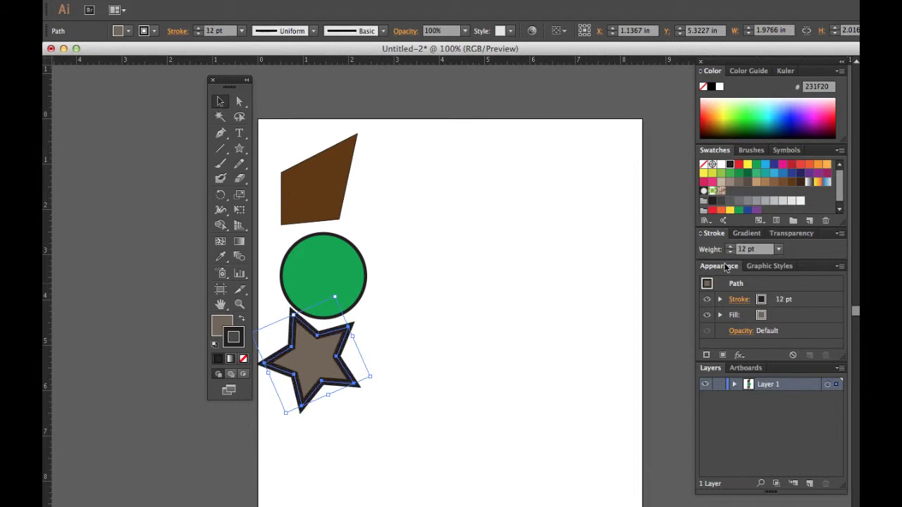
click(405, 365)
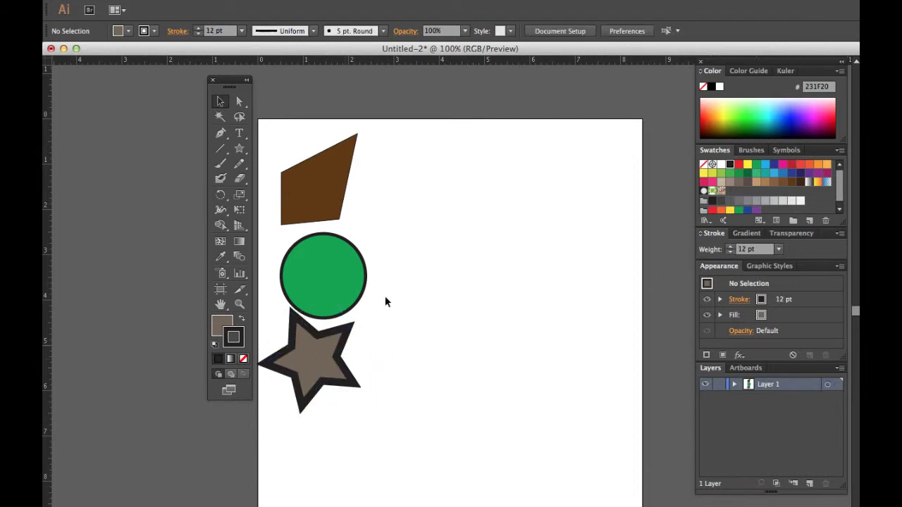
Give the brown quadrilateral an orange F15A29 stroke with a weight of 9 pt and deselect it
click(334, 207)
click(809, 164)
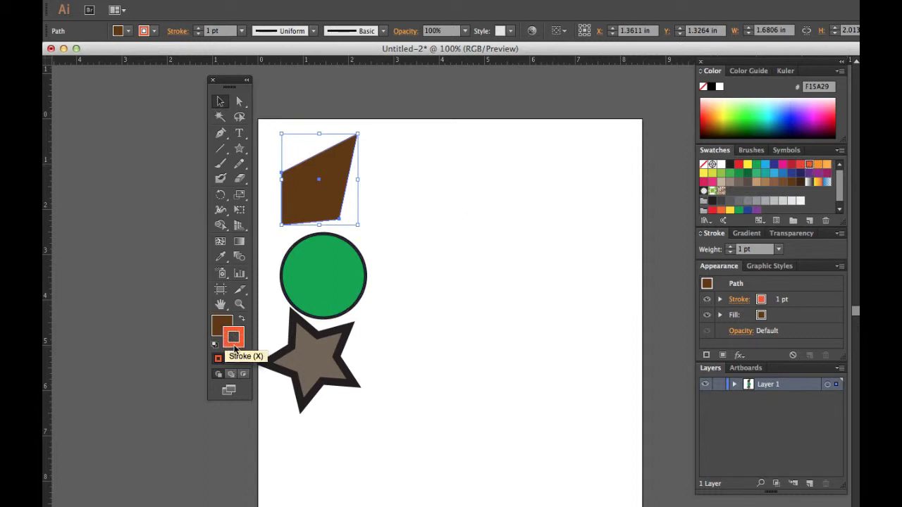
click(730, 248)
click(730, 247)
click(730, 248)
click(731, 247)
click(730, 247)
click(730, 248)
click(730, 248)
click(730, 247)
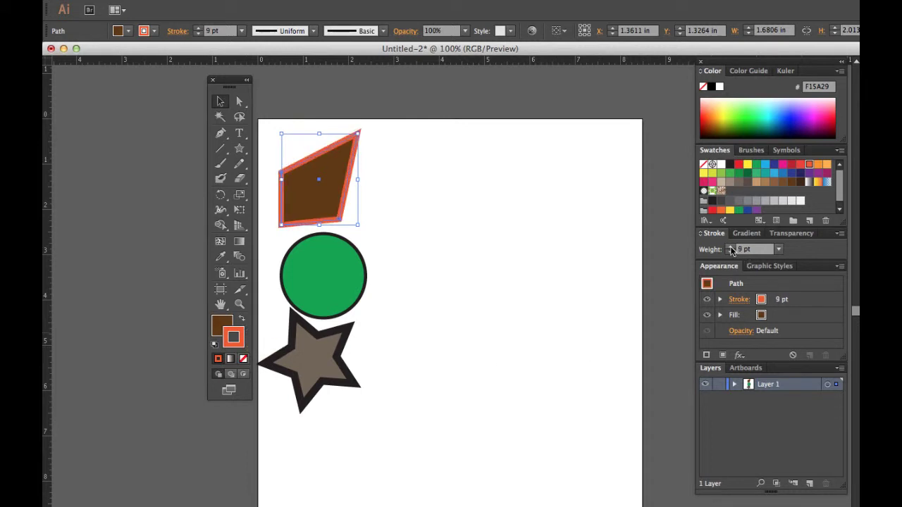
click(386, 210)
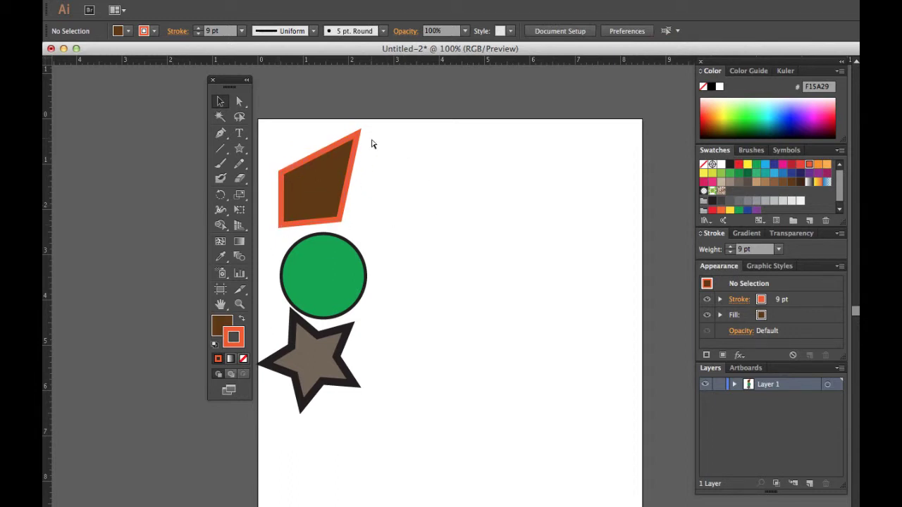
Check the Hand tool shortcut in the Word document AdobeIllustratorTipsPC.docx, and practise panning the Illustrator artboard with it
key(super+Tab)
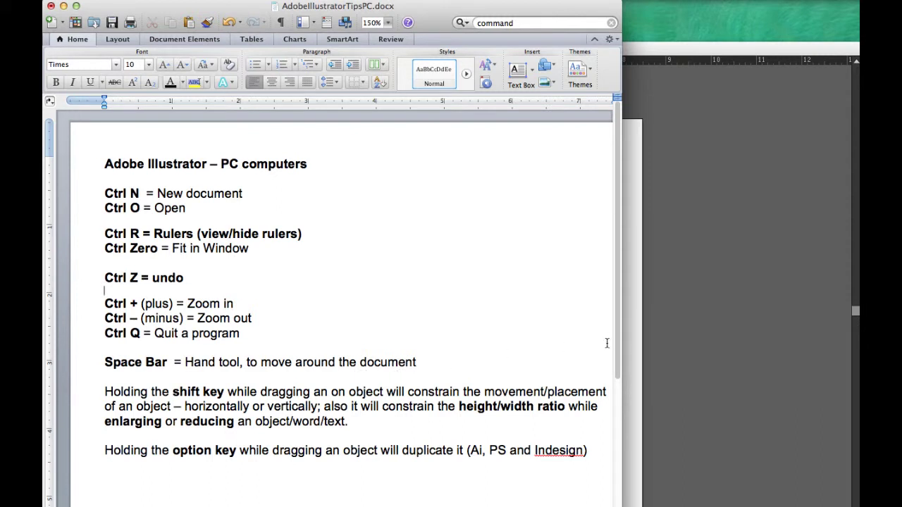
click(639, 348)
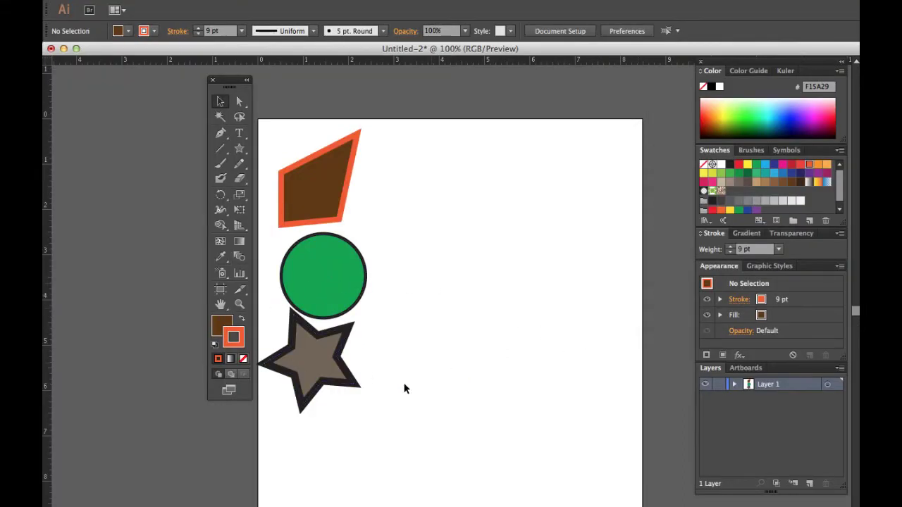
key(space)
drag(408, 300, 399, 280)
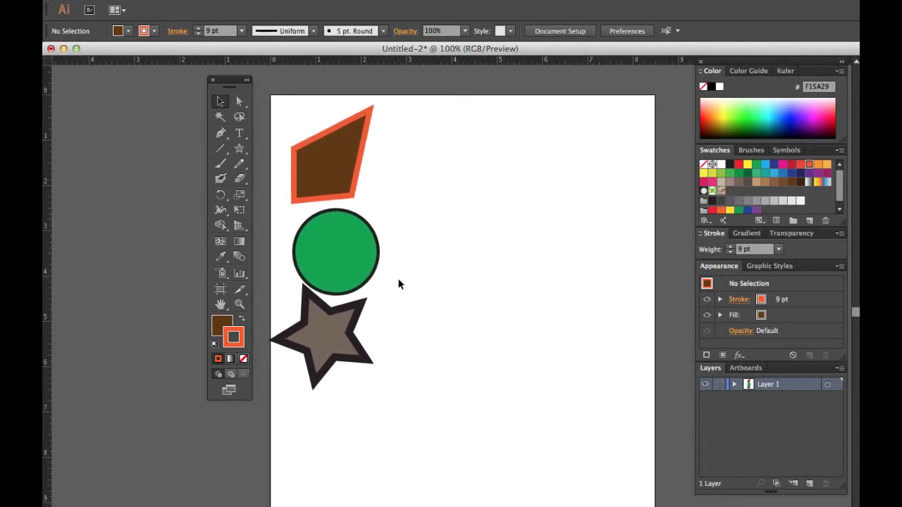
Zoom in to 200%, pan around the three shapes with the Hand tool, and return the view to 100%
key(super+equal)
key(super+equal)
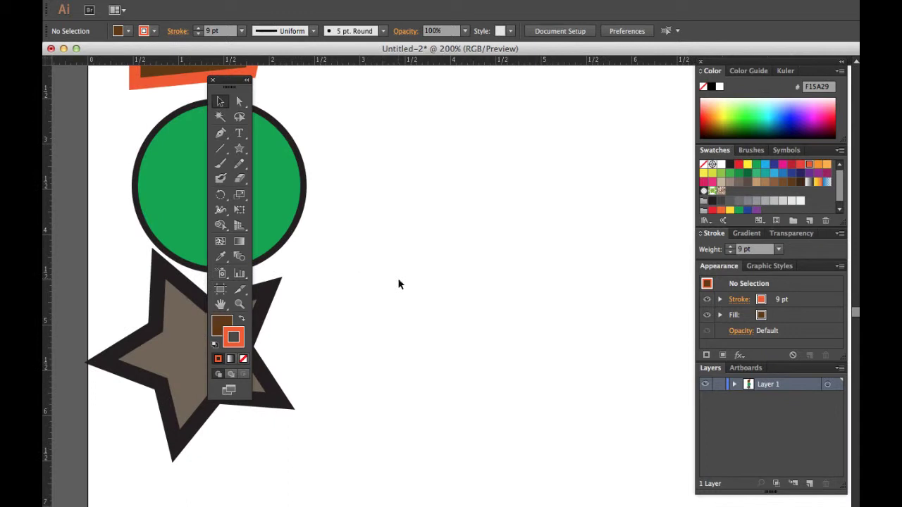
drag(282, 221, 361, 305)
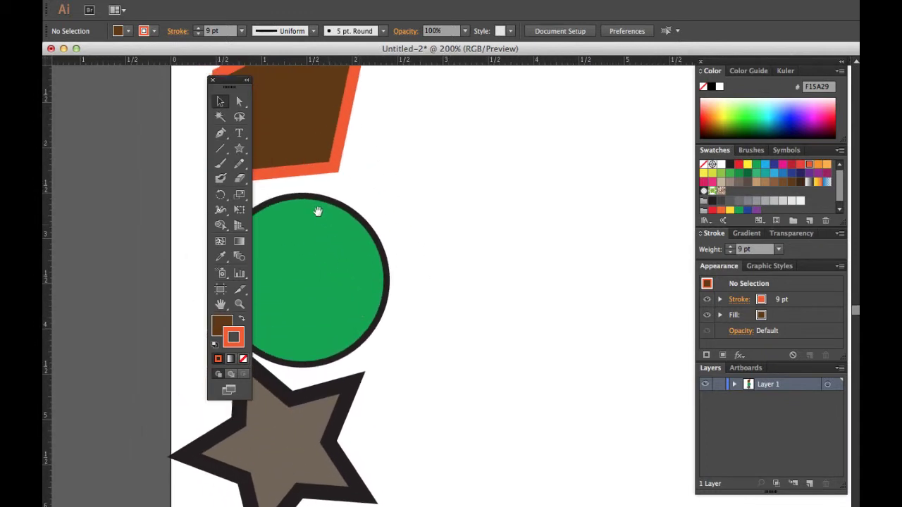
drag(317, 211, 388, 280)
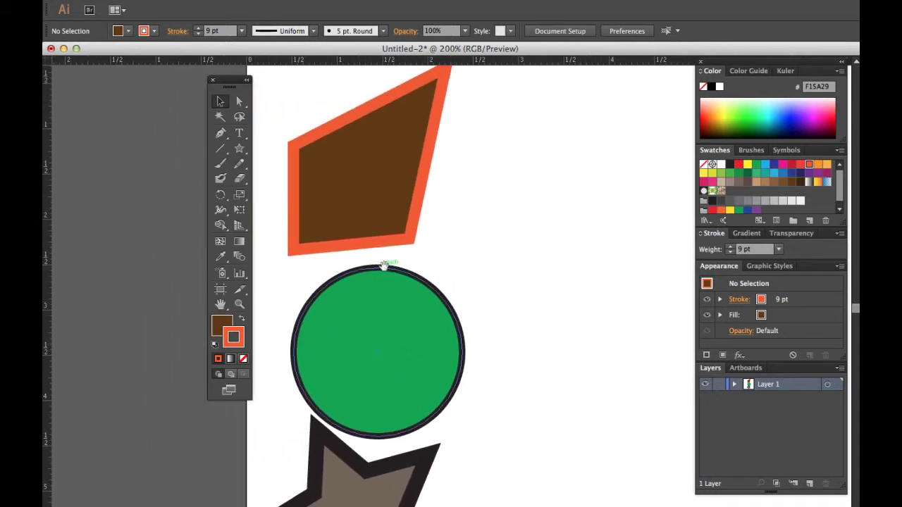
scroll(349, 239, up, 5)
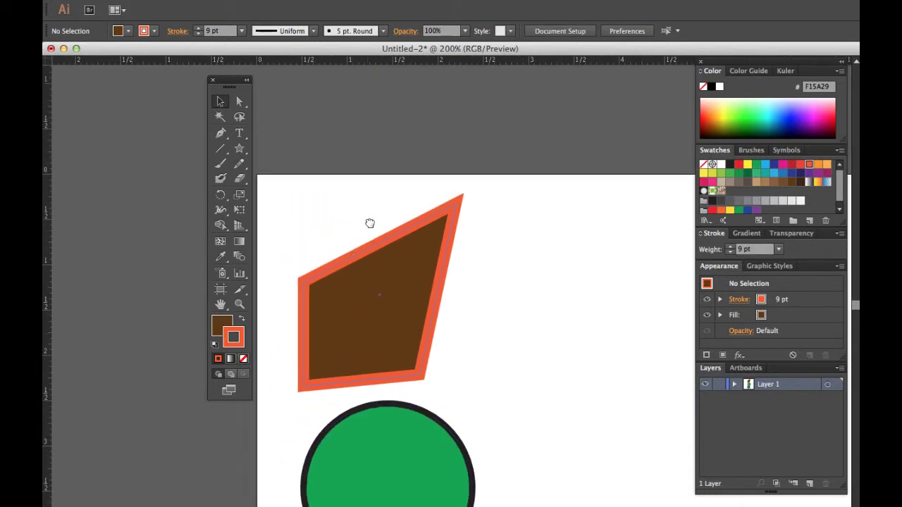
scroll(387, 292, down, 5)
scroll(373, 374, down, 5)
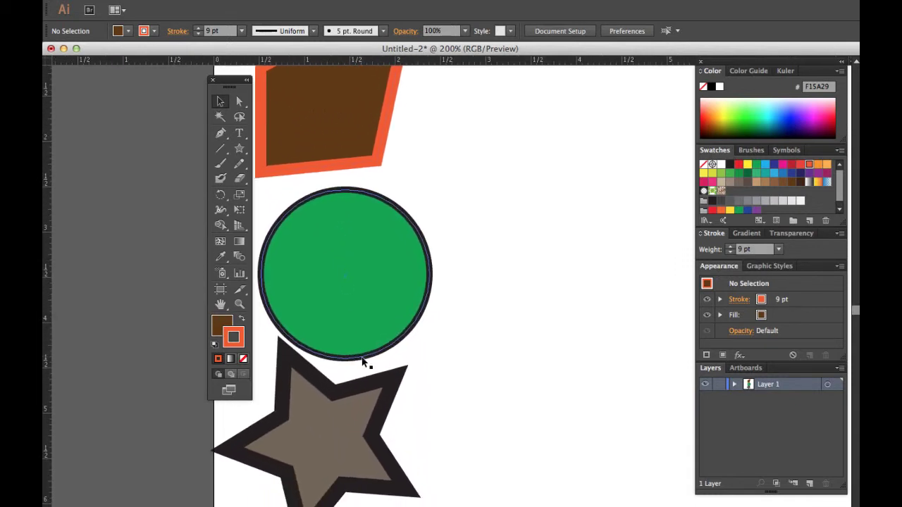
key(super+1)
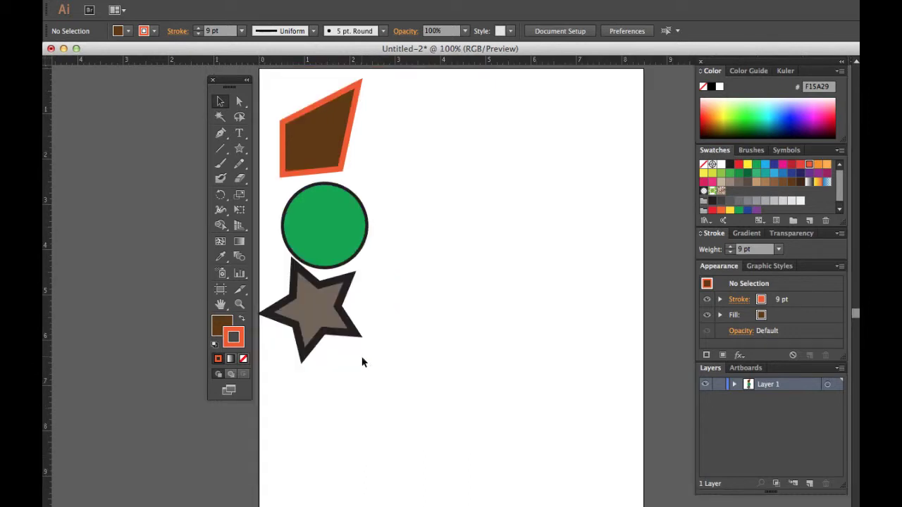
Consult the Word notes on constrained scaling, and scale the brown quadrilateral proportionally to about 0.94 in wide and back up to about 1.61 in
key(super+Tab)
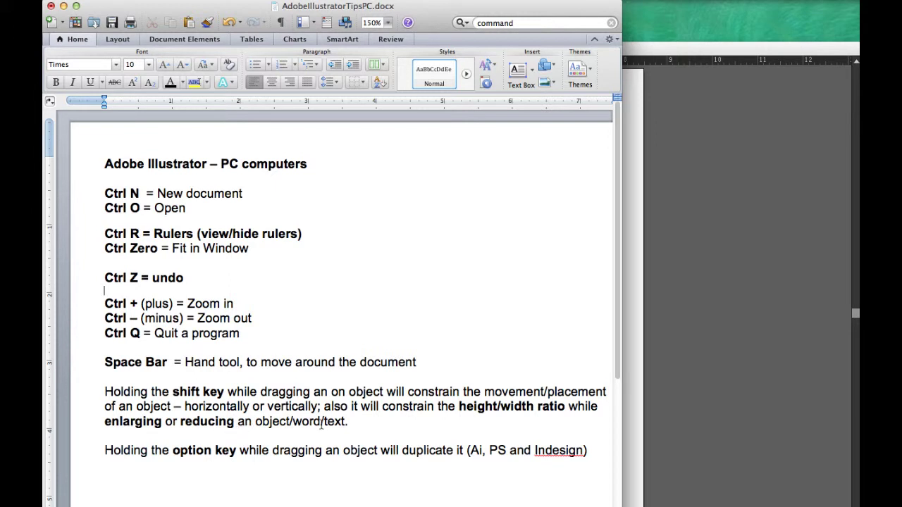
click(631, 456)
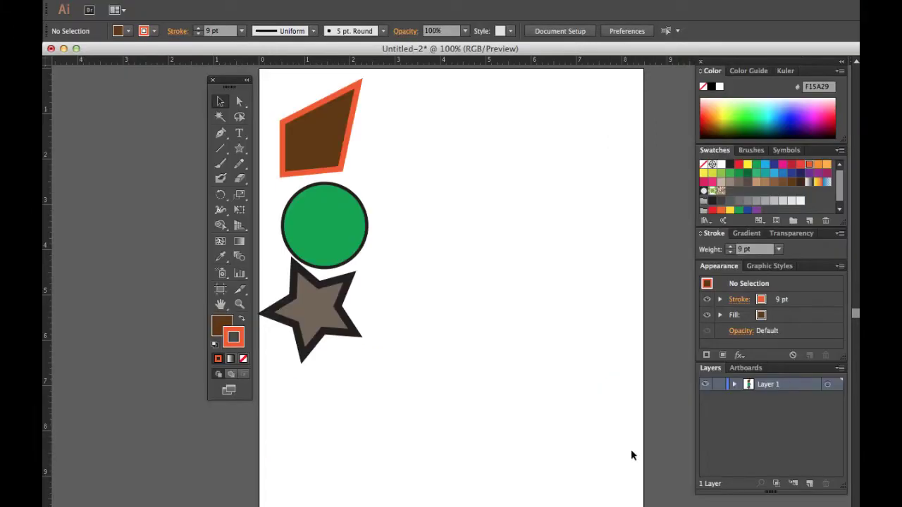
click(318, 144)
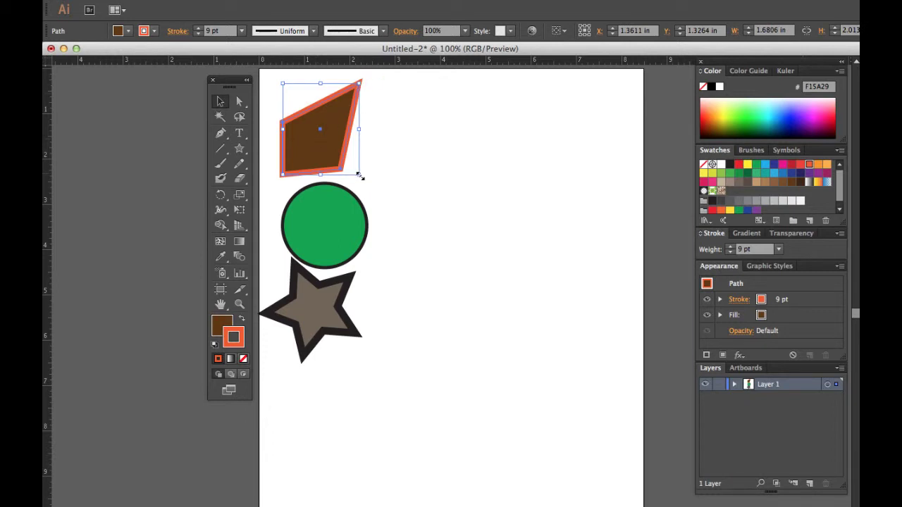
drag(360, 176, 326, 134)
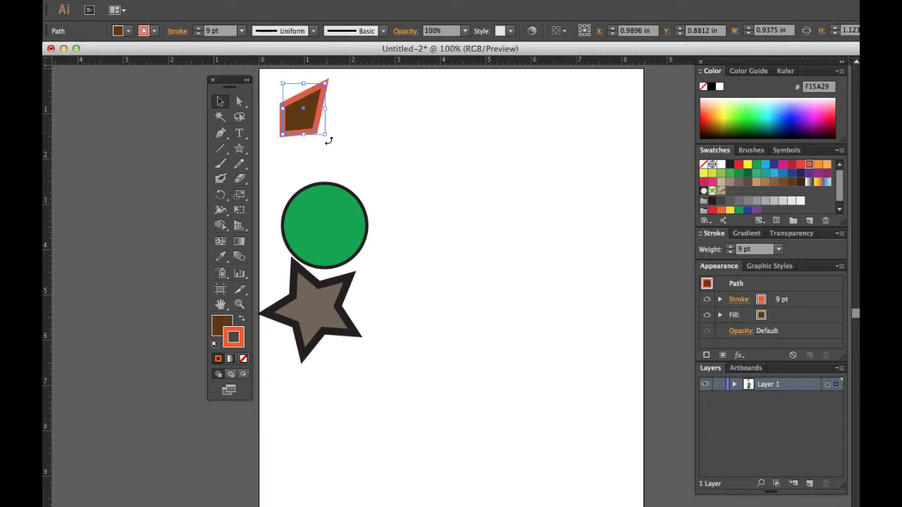
drag(325, 135, 356, 172)
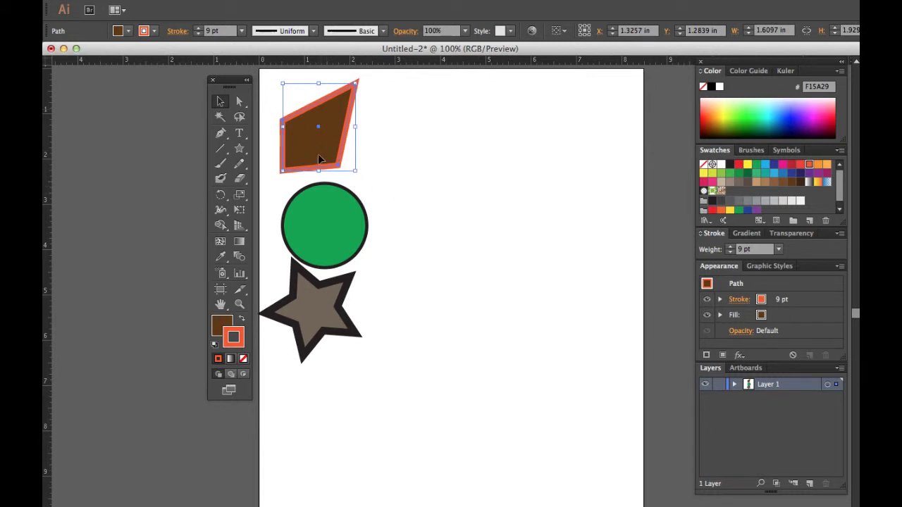
Check the duplication note in the Word tips document, and place a copy of the brown quadrilateral horizontally beside it at about X 3.08 in
key(super+Tab)
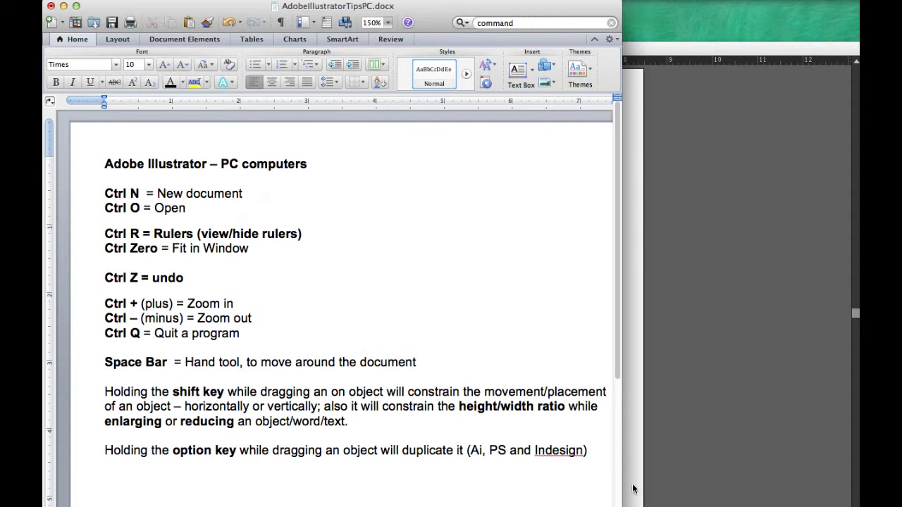
key(super+Tab)
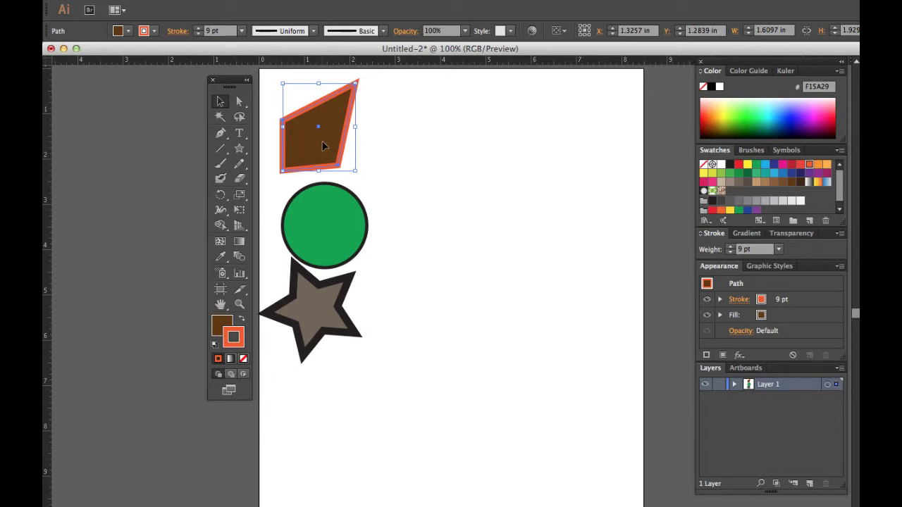
drag(321, 148, 400, 147)
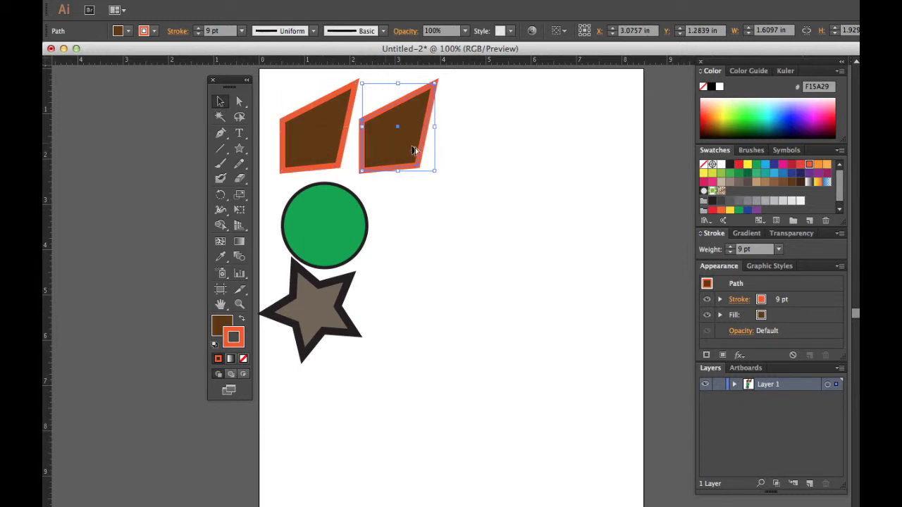
Repeat the last duplication three times to form a horizontal row of five evenly spaced brown quadrilaterals
key(super+shift+b)
key(super+d)
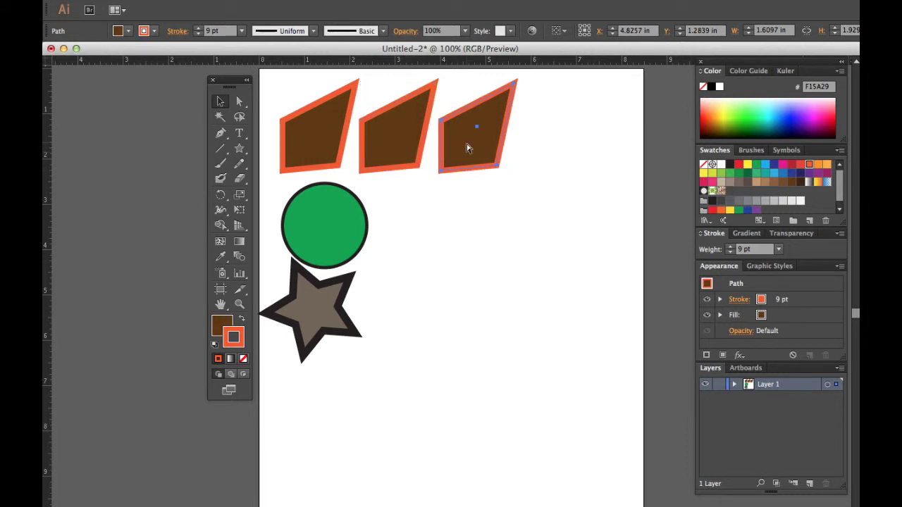
key(super+d)
key(super+d)
key(super+shift+b)
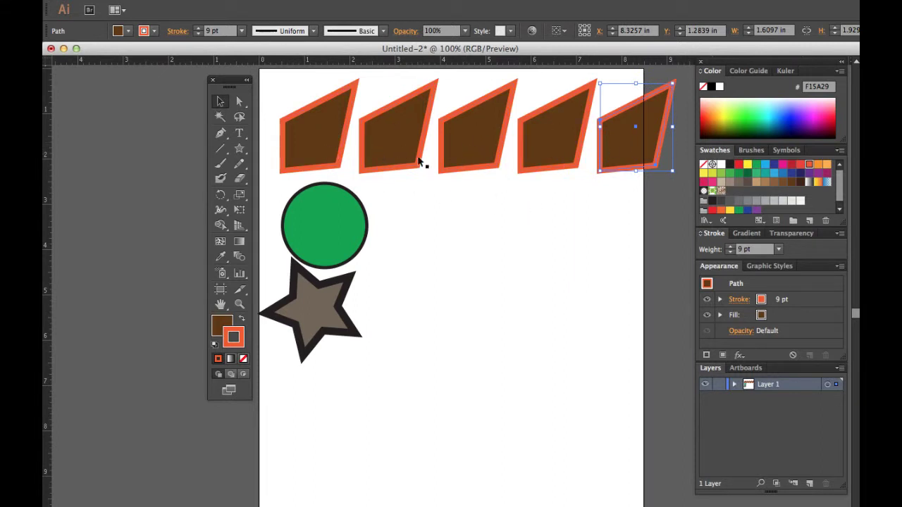
Duplicate the green circle to about X 3.53, Y 3.38 in and repeat the copy three times to form a row of five
click(336, 240)
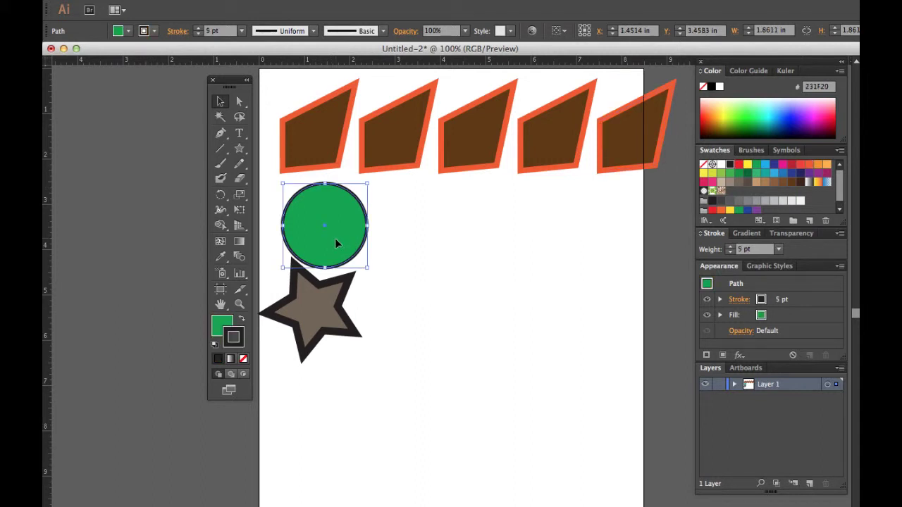
drag(346, 241, 432, 241)
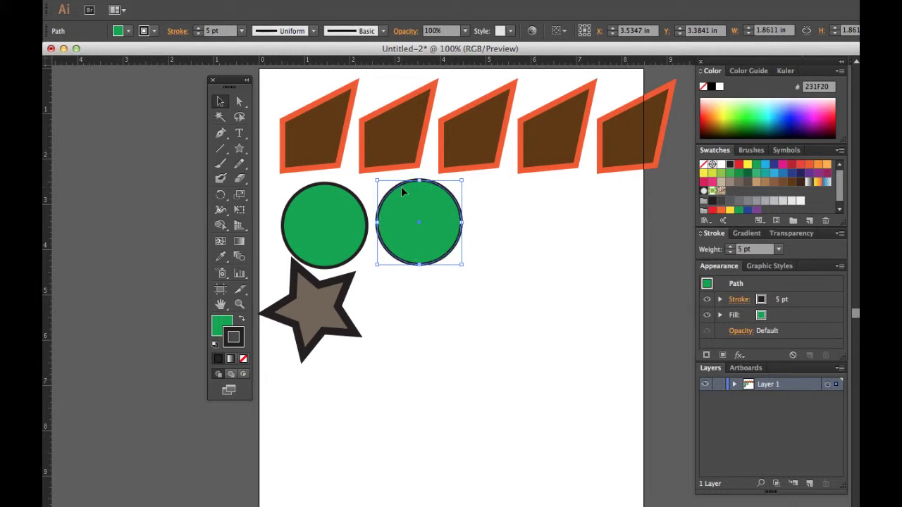
key(super+shift+b)
key(super+shift+b)
key(super+shift+b)
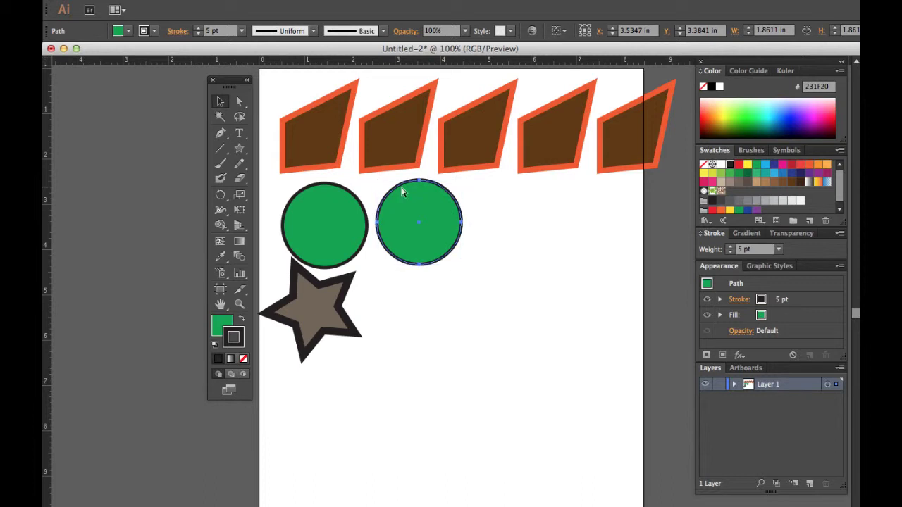
key(super+d)
key(super+d)
key(super+d)
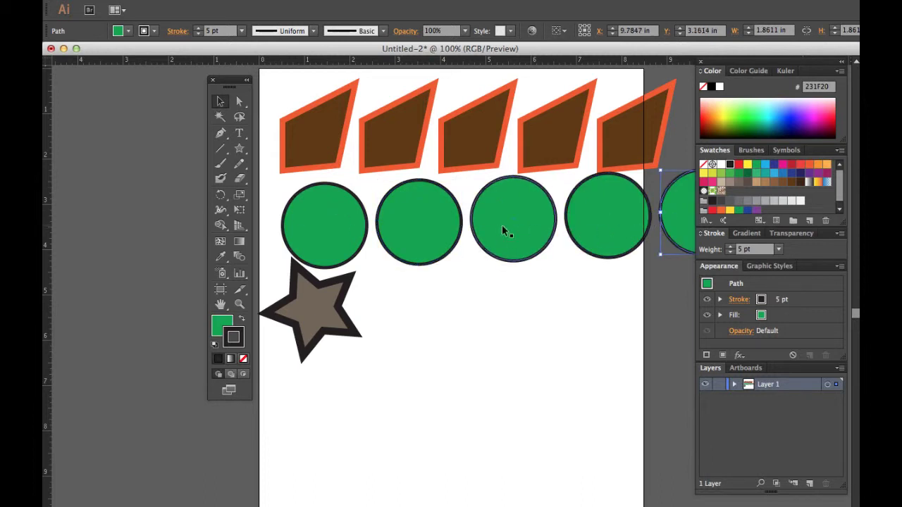
Duplicate the gray-brown star horizontally to about X 3.08 in and repeat the copy three times to form a row of five stars
click(301, 324)
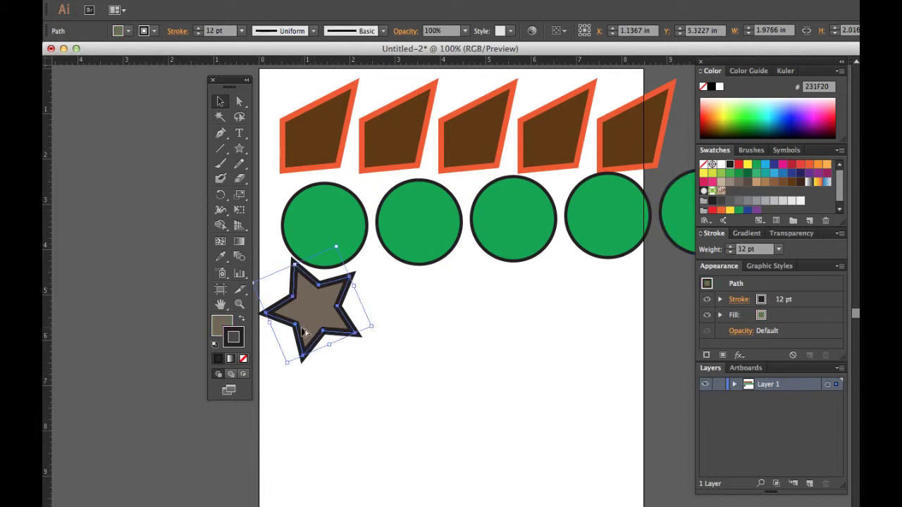
drag(310, 328, 395, 321)
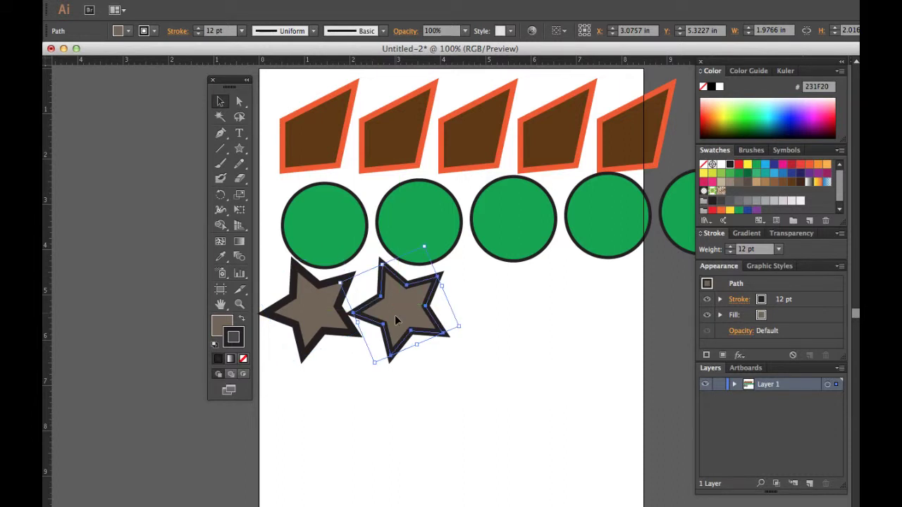
key(ctrl+shift+b)
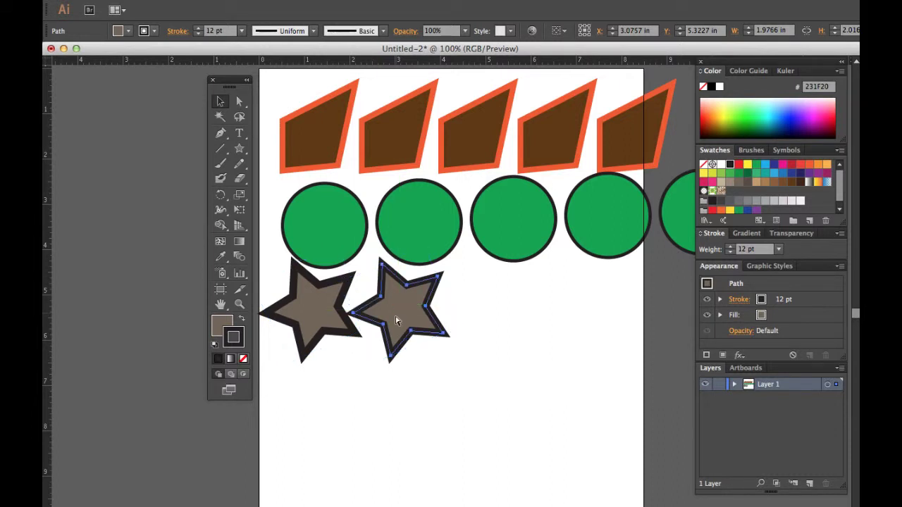
key(ctrl+d)
key(ctrl+d)
key(ctrl+d)
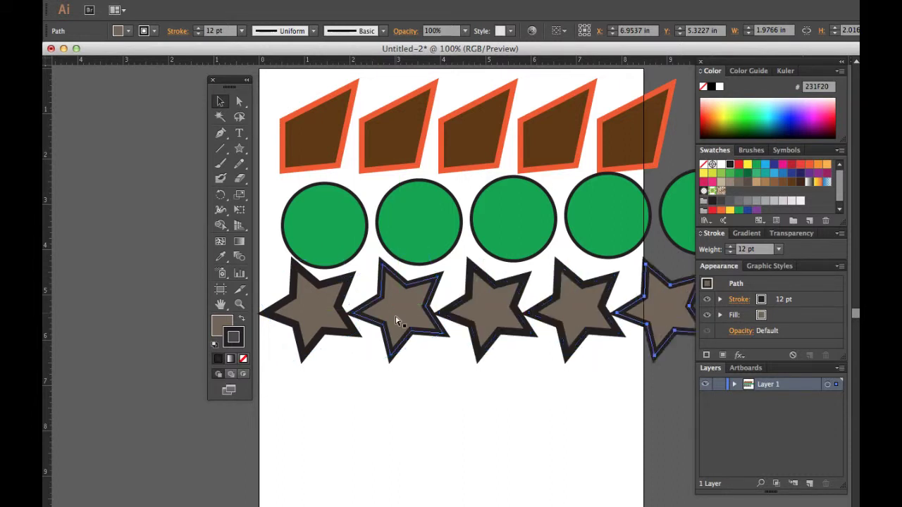
key(ctrl+d)
click(462, 382)
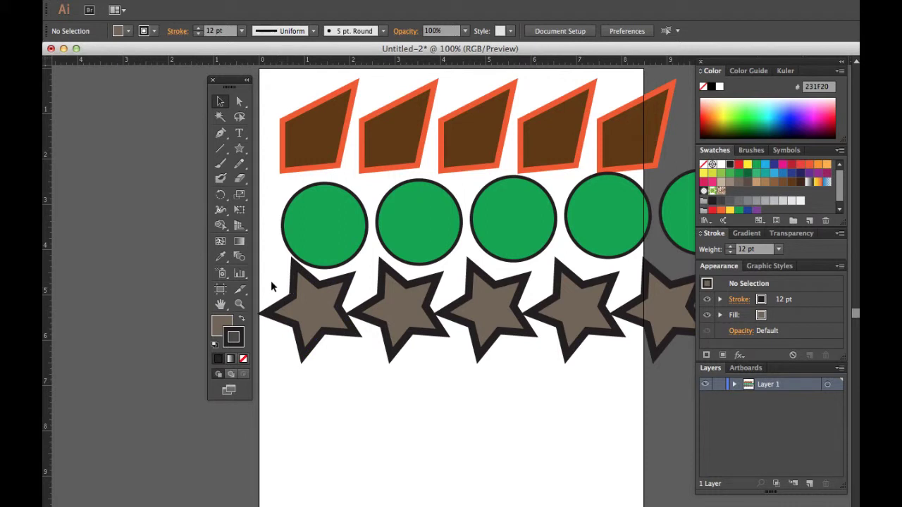
Select the whole row of stars, place a copy of it below, and repeat the copy twice to form four rows
drag(265, 272, 685, 348)
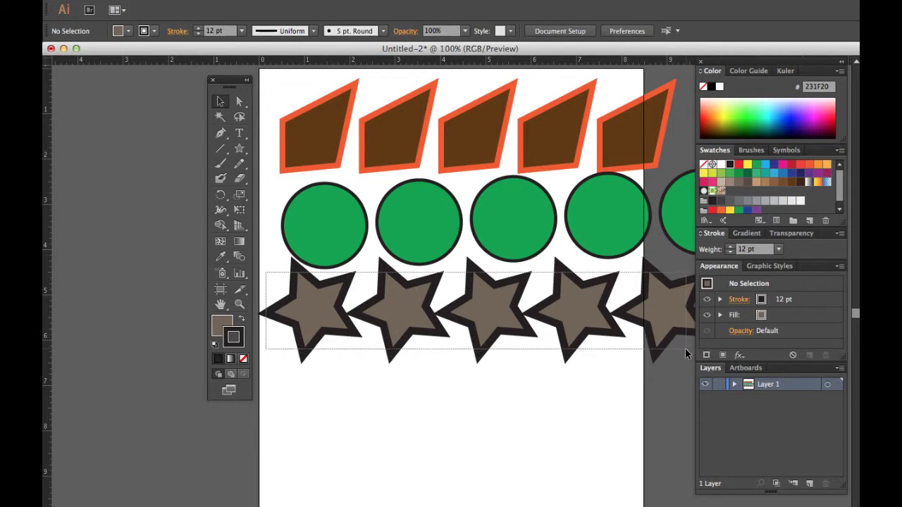
drag(685, 348, 685, 348)
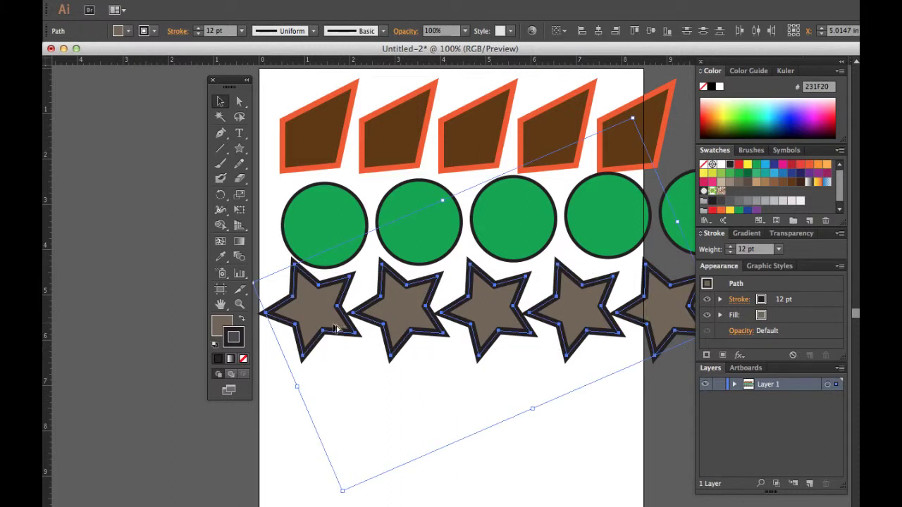
drag(315, 308, 307, 407)
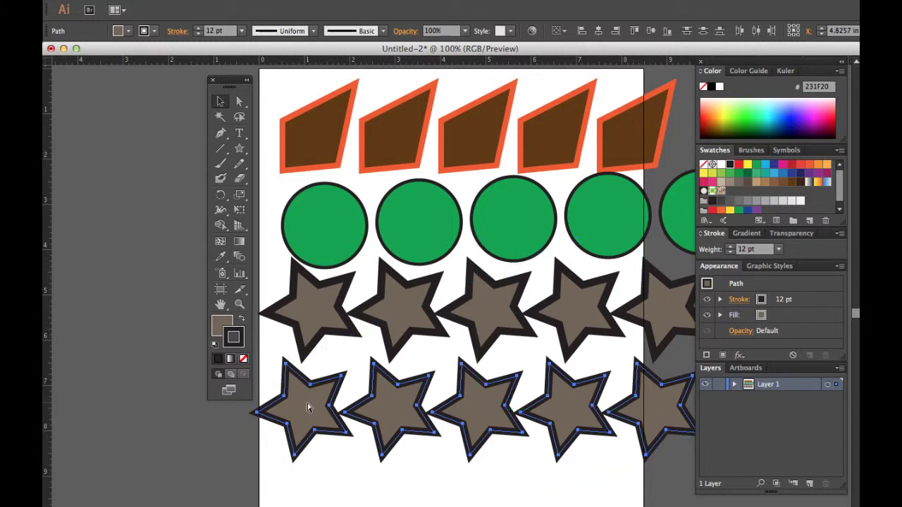
key(ctrl+d)
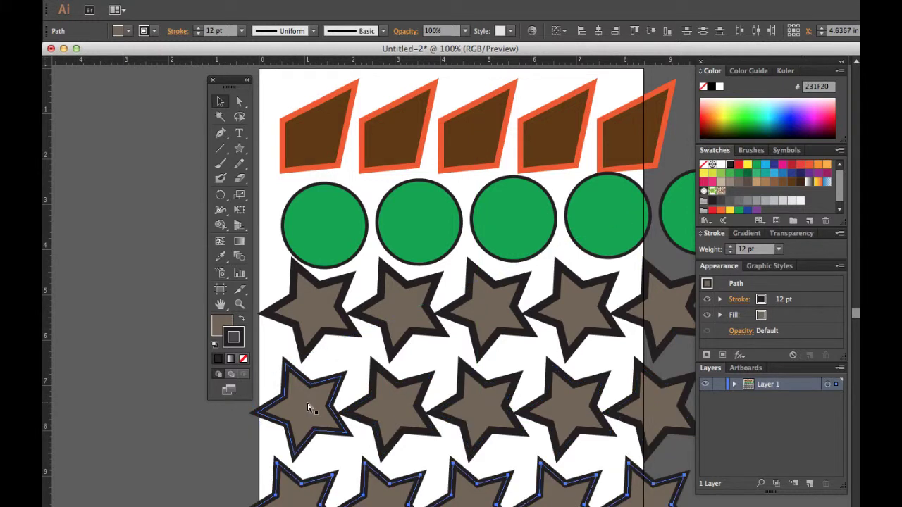
key(ctrl+minus)
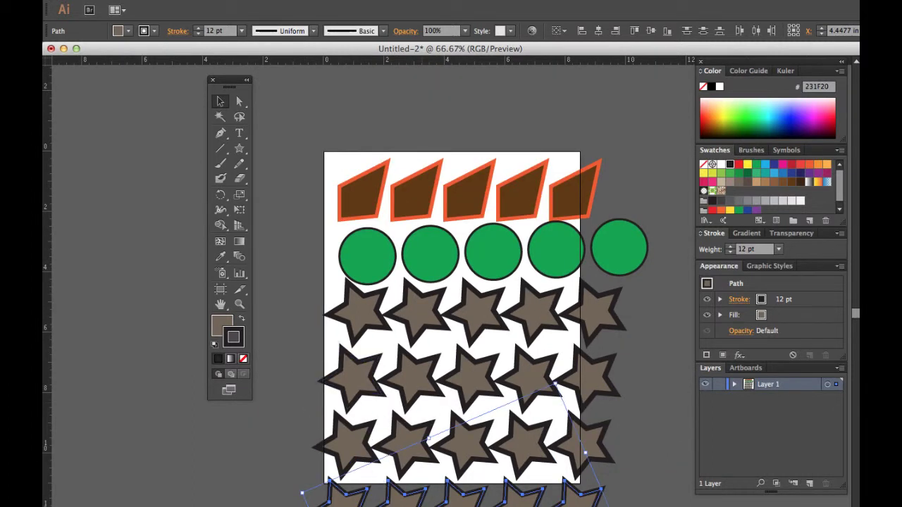
Delete all quadrilaterals, circles and stars to leave an empty artboard
key(ctrl+shift+a)
drag(227, 84, 268, 162)
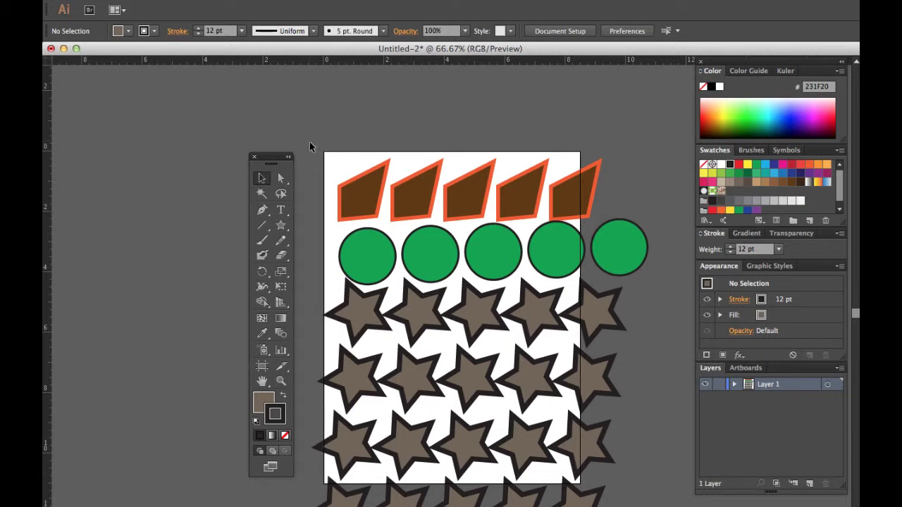
drag(313, 148, 643, 506)
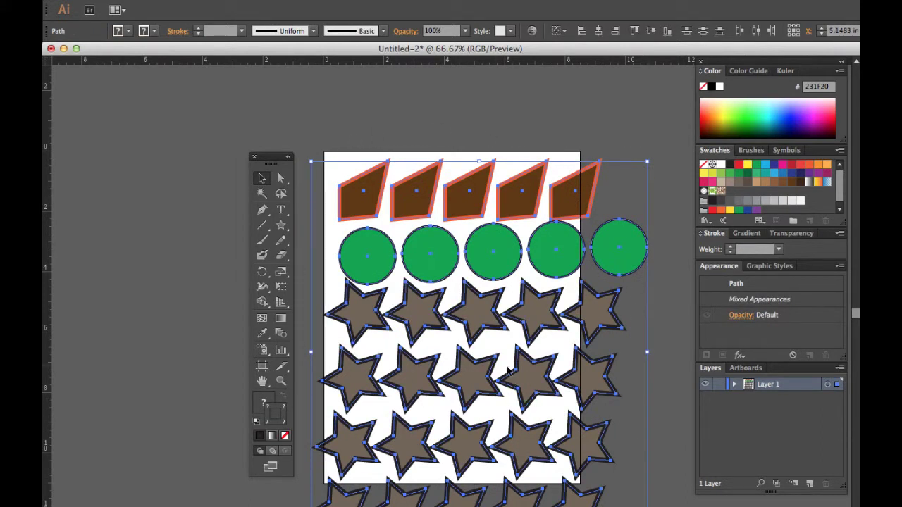
key(Delete)
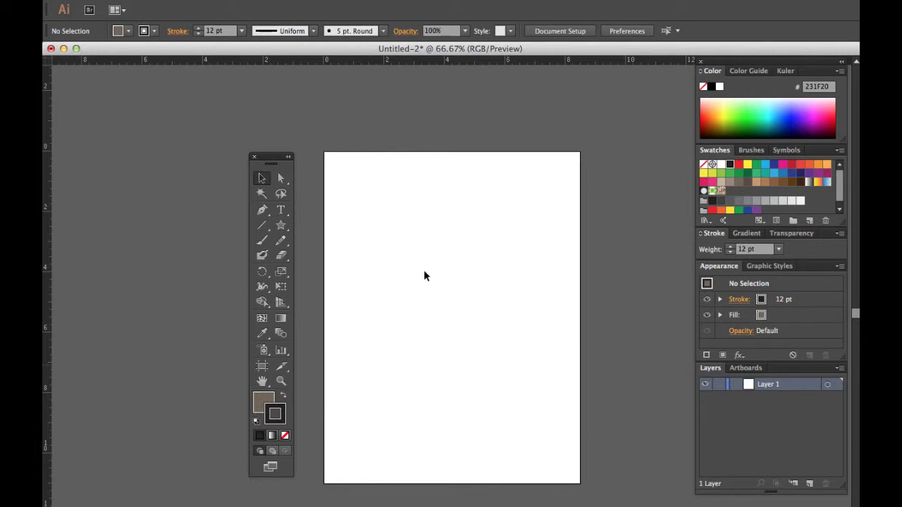
Draw a horizontal line segment about 7.33 in long near the top of the artboard, at about Y 1.08 in
click(263, 226)
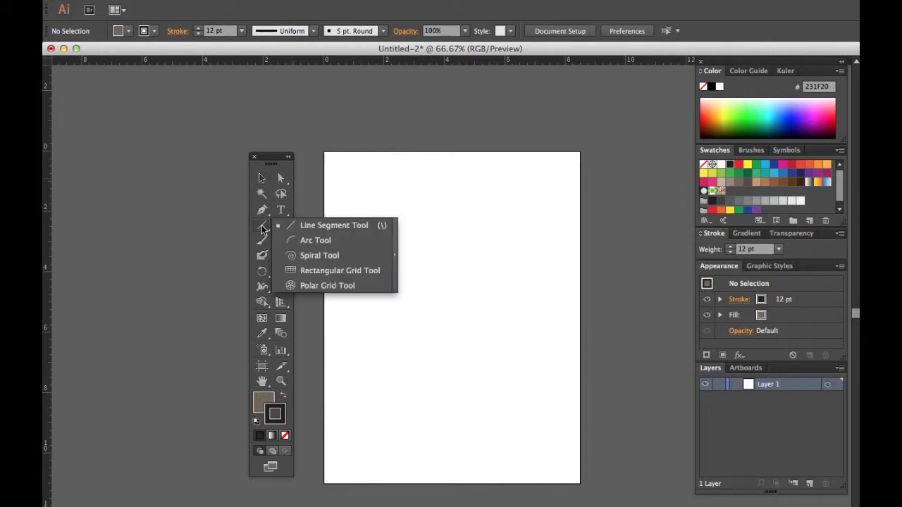
click(323, 231)
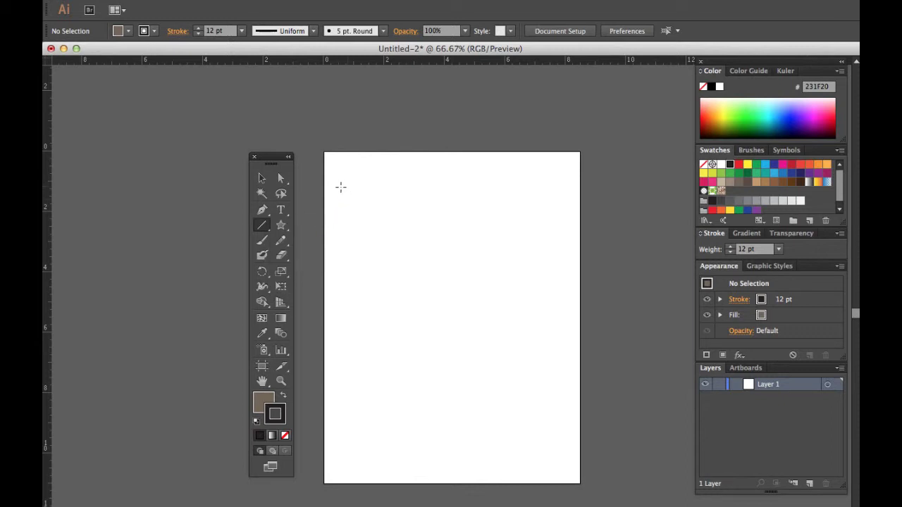
drag(338, 185, 560, 185)
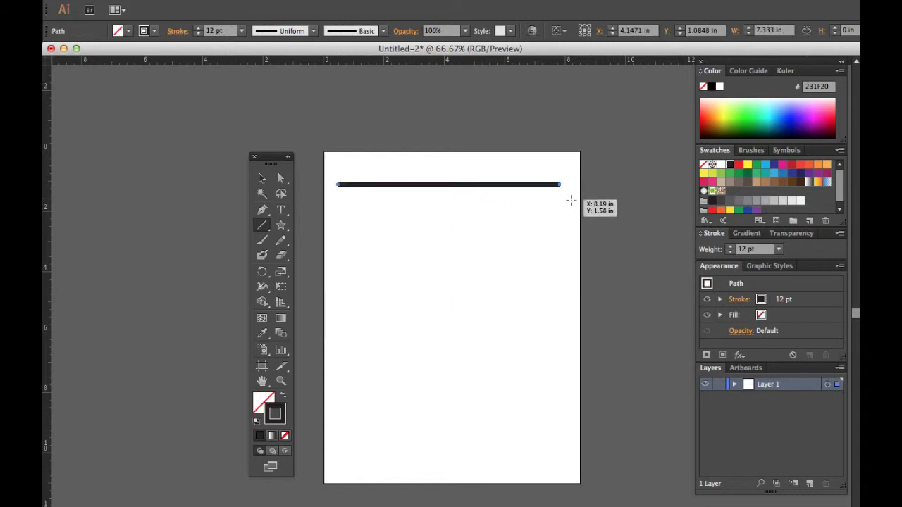
Reduce the horizontal line's stroke weight to 2 pt
click(730, 252)
click(730, 252)
click(730, 252)
click(730, 252)
click(731, 252)
click(730, 253)
click(730, 252)
click(731, 252)
click(730, 253)
click(730, 253)
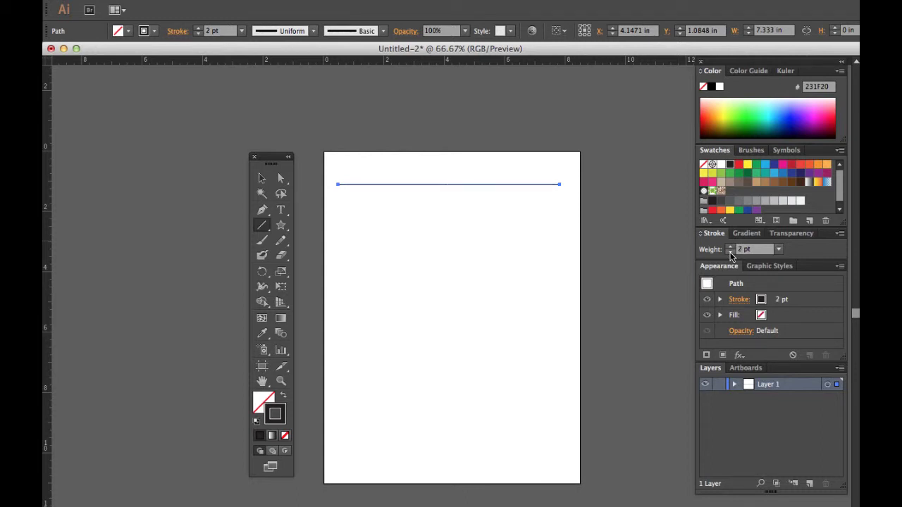
Place a copy of the horizontal line straight below it, at about Y 1.53 in
key(super)
key(super)
key(super+1)
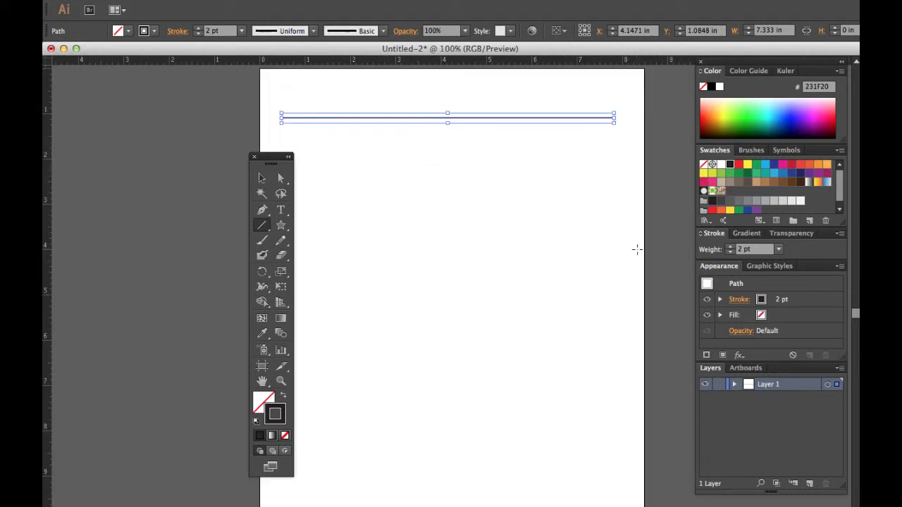
click(262, 179)
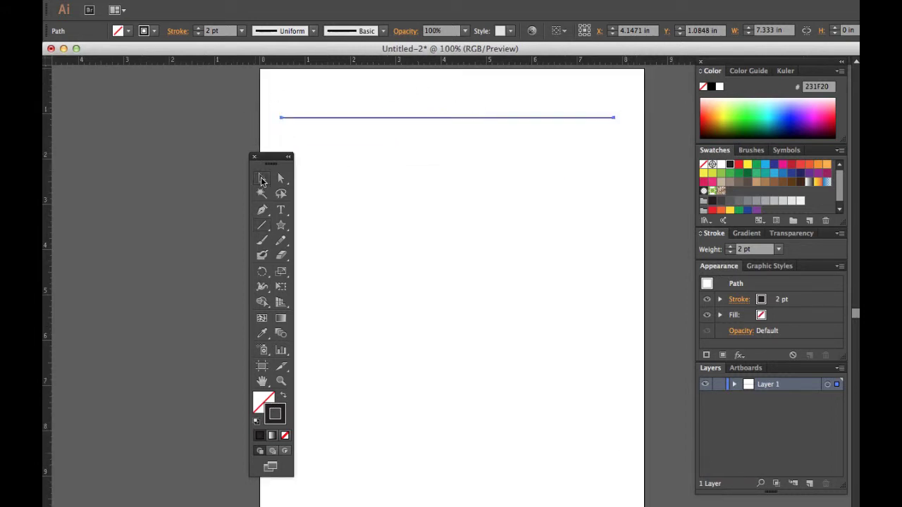
drag(271, 156, 227, 105)
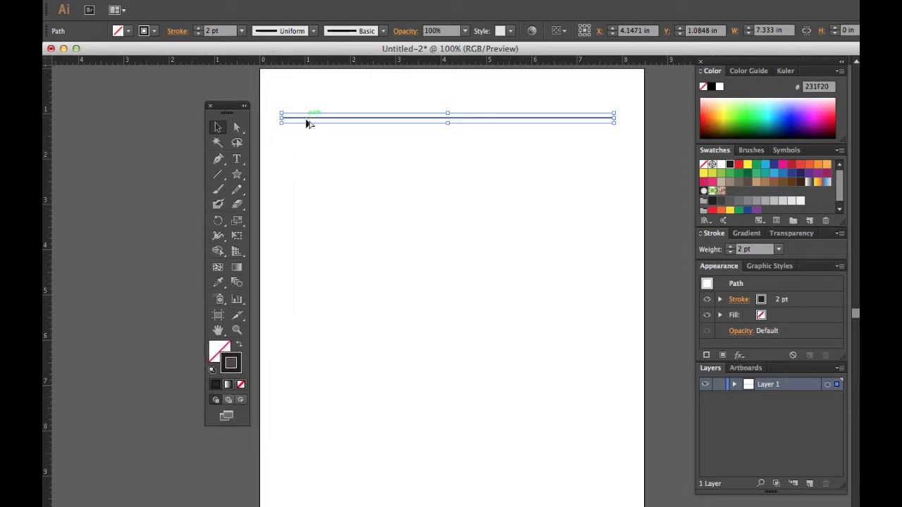
drag(306, 119, 306, 143)
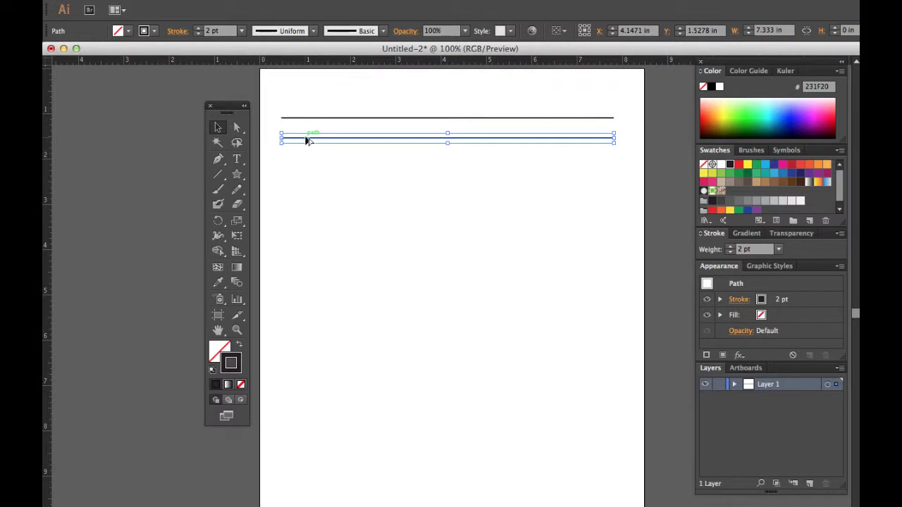
Repeat the line duplication until there are nine evenly spaced lines, and undo the last two copies
key(super+shift+b)
key(super+d)
key(super+d)
key(super+d)
key(super+d)
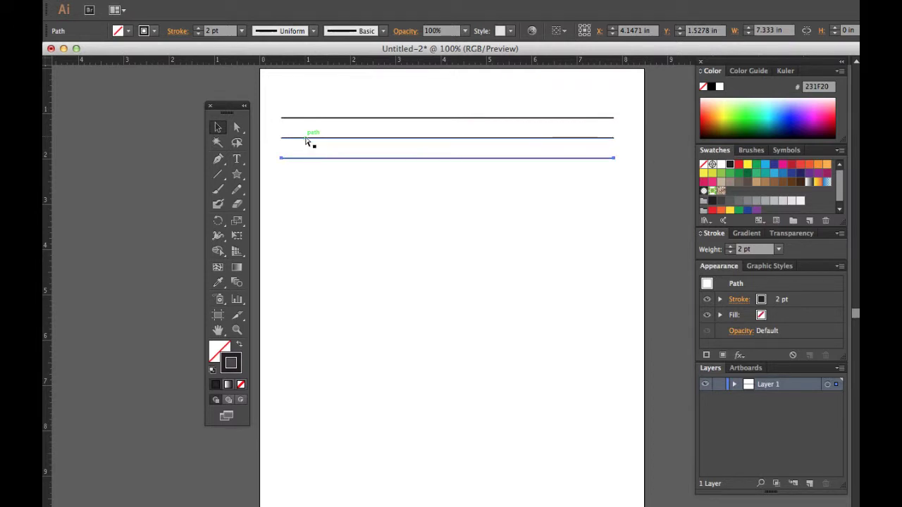
key(super+d)
key(super+d)
key(super+d)
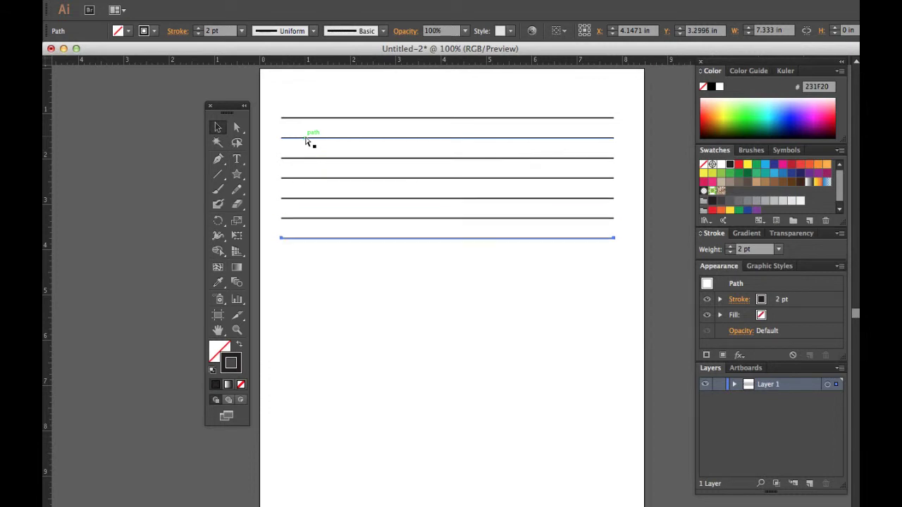
key(super+shift+b)
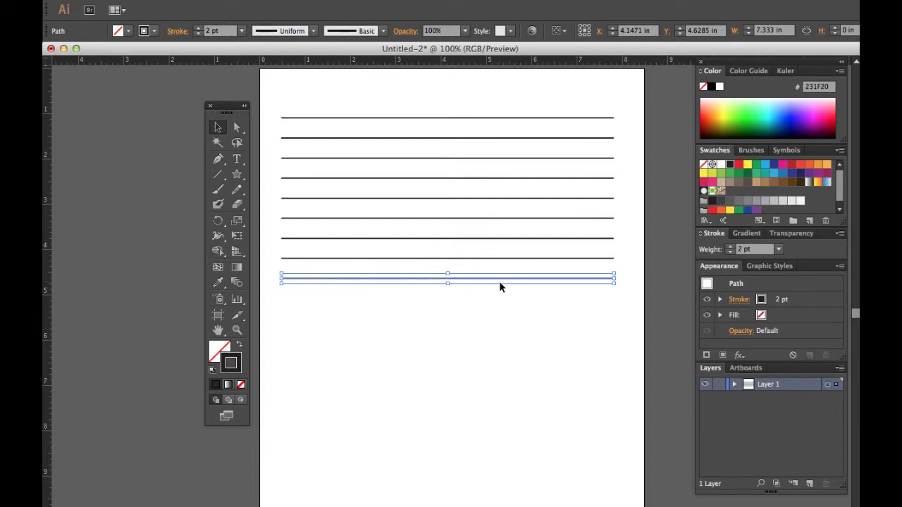
key(super+z)
key(super+z)
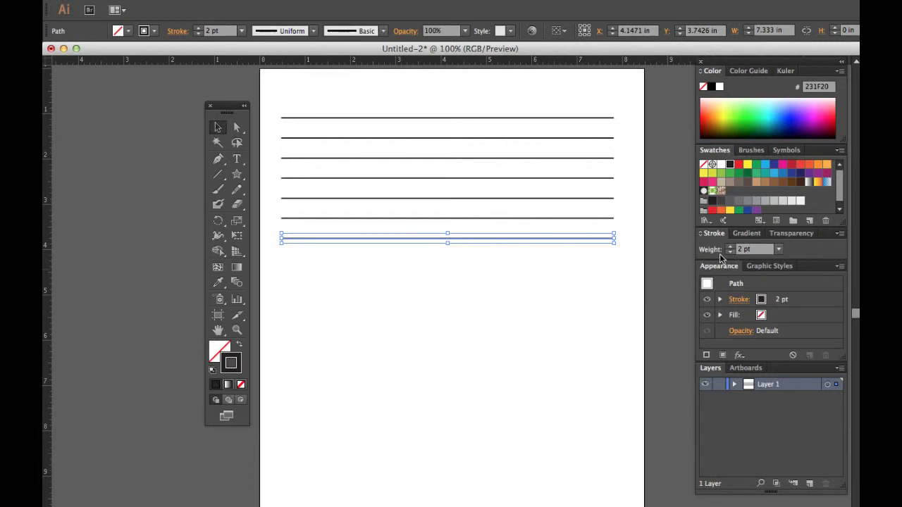
Show the full stroke options and make the lowest line dashed, trying dash lengths of 2 pt and 3 pt
click(853, 235)
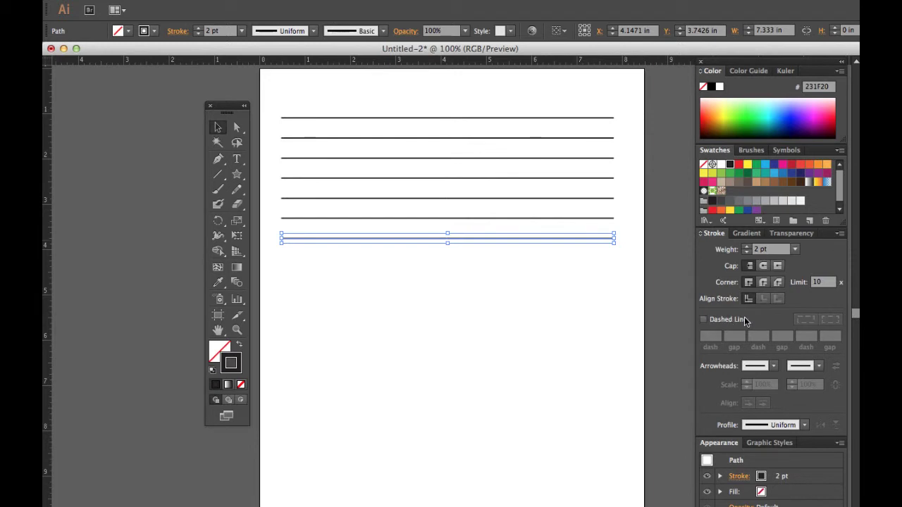
click(703, 320)
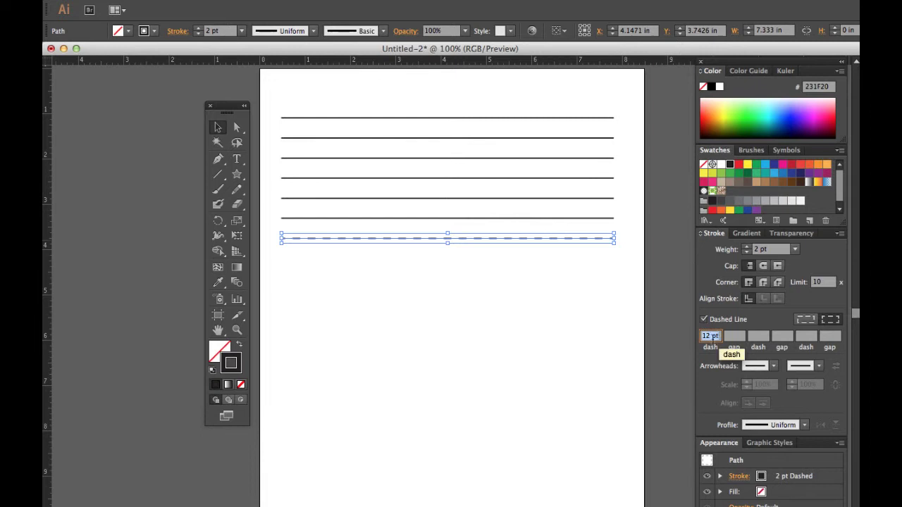
text(2)
key(Return)
click(710, 336)
text(3)
key(Return)
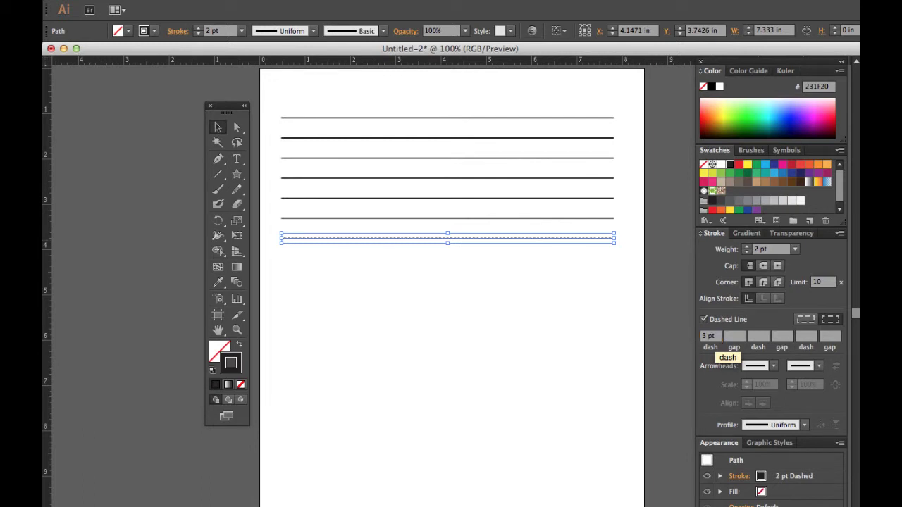
Set the lowest line's dash length to 5 pt and deselect the line
click(717, 336)
text(5)
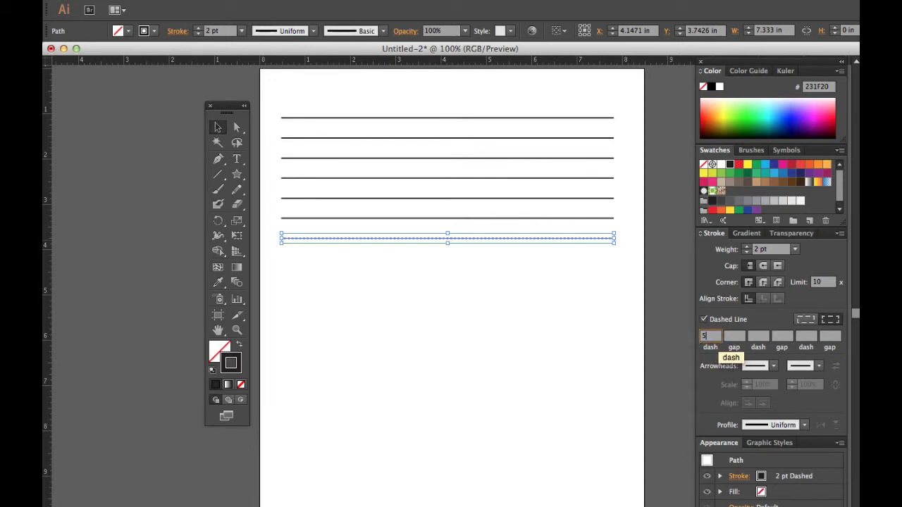
key(Return)
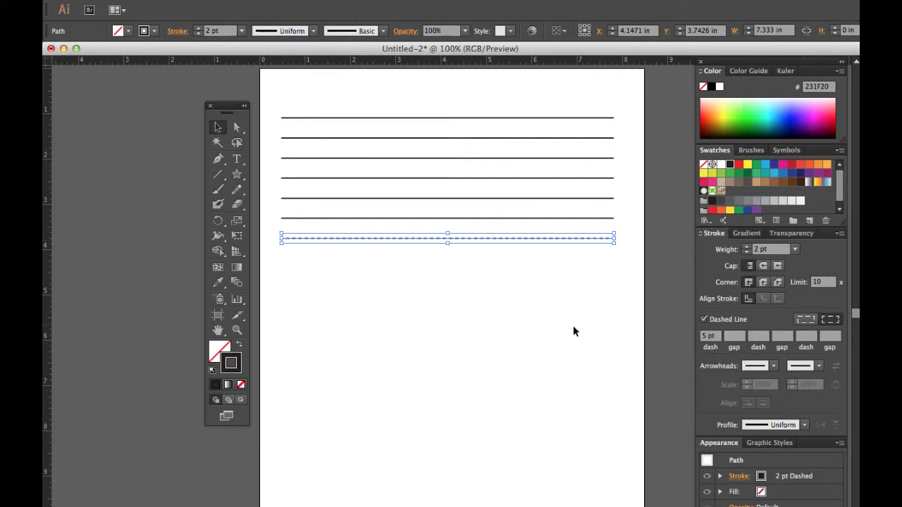
click(494, 268)
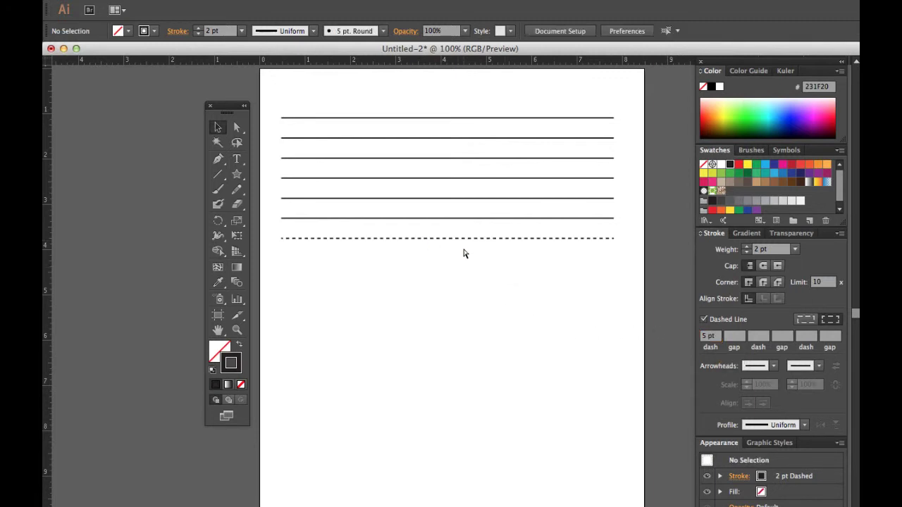
Place a copy of the dashed line straight below it, at about Y 4.28 in
key(super+equal)
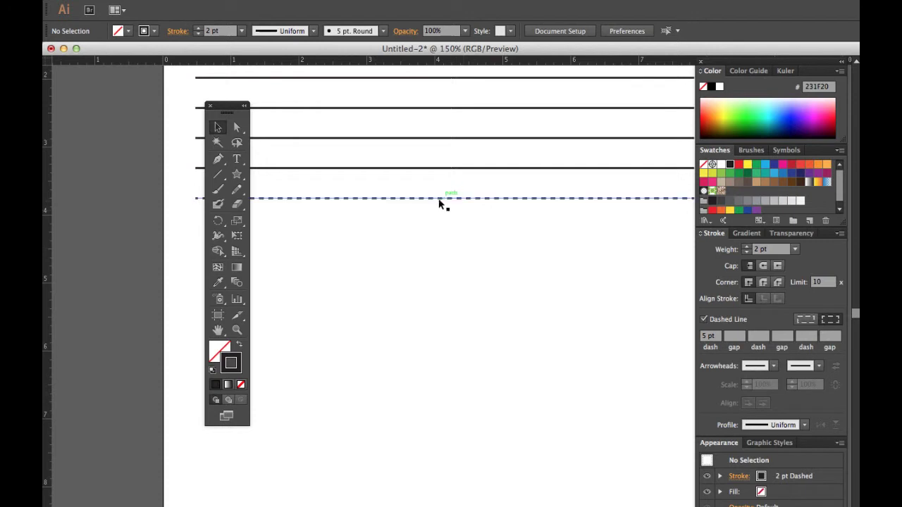
drag(219, 108, 117, 94)
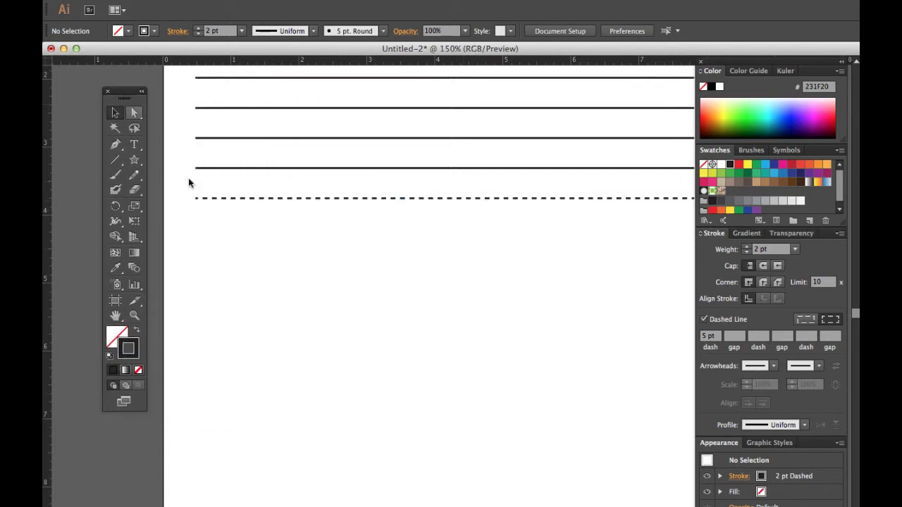
click(259, 200)
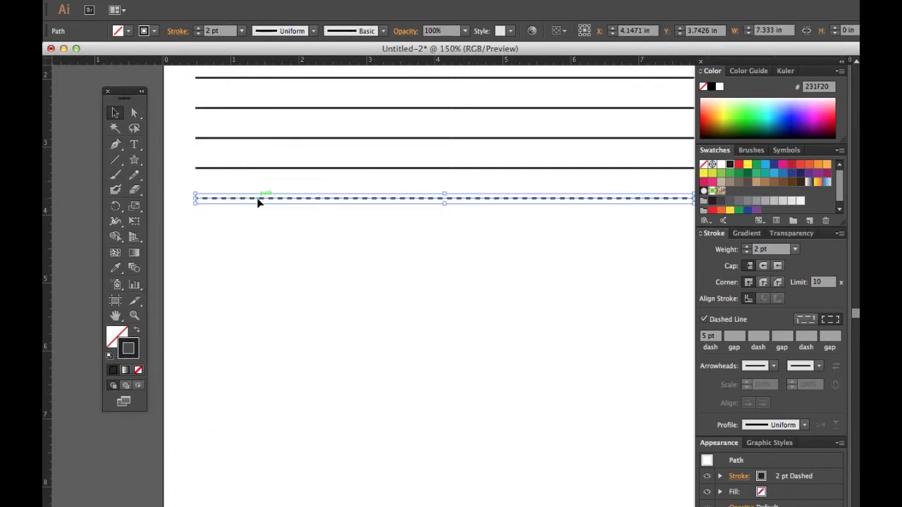
drag(257, 197, 261, 240)
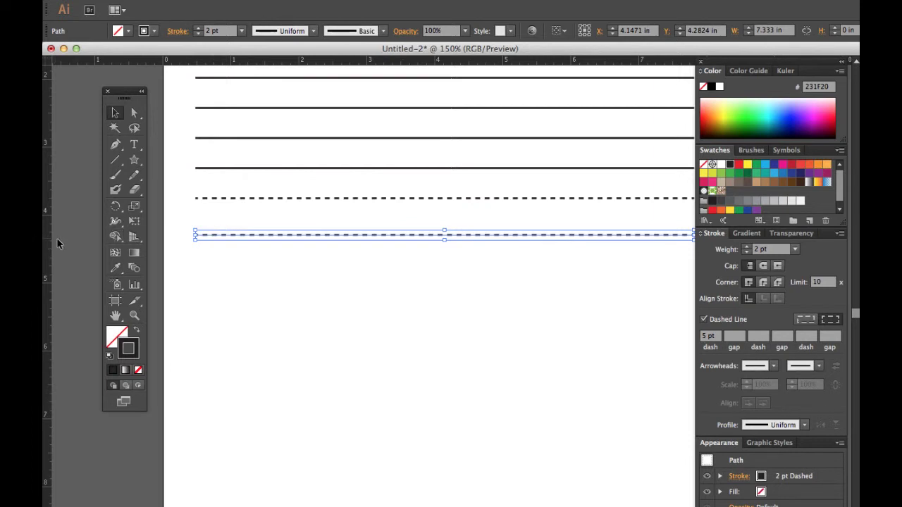
Repeat the dashed line's duplication down the page until there are ten evenly spaced dashed lines
key(ctrl+d)
key(ctrl+d)
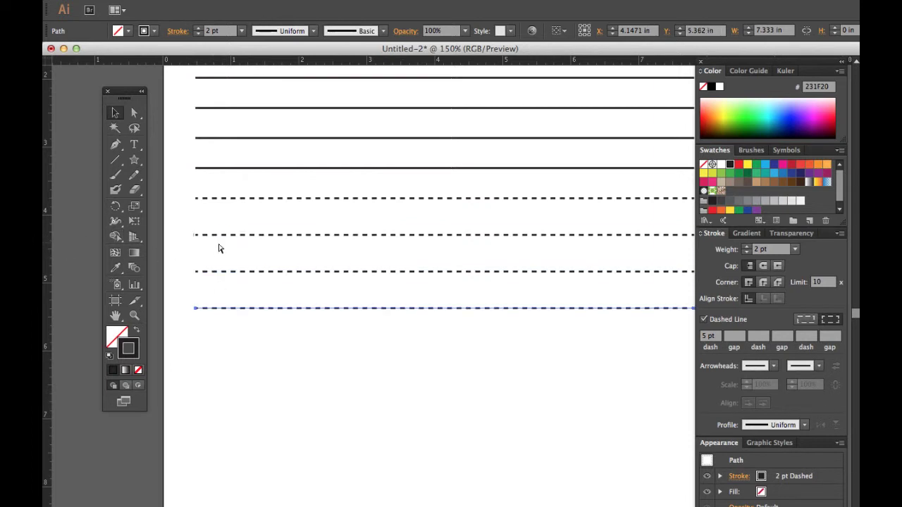
key(ctrl+d)
key(ctrl+d)
key(ctrl+d)
key(ctrl+d)
key(ctrl+d)
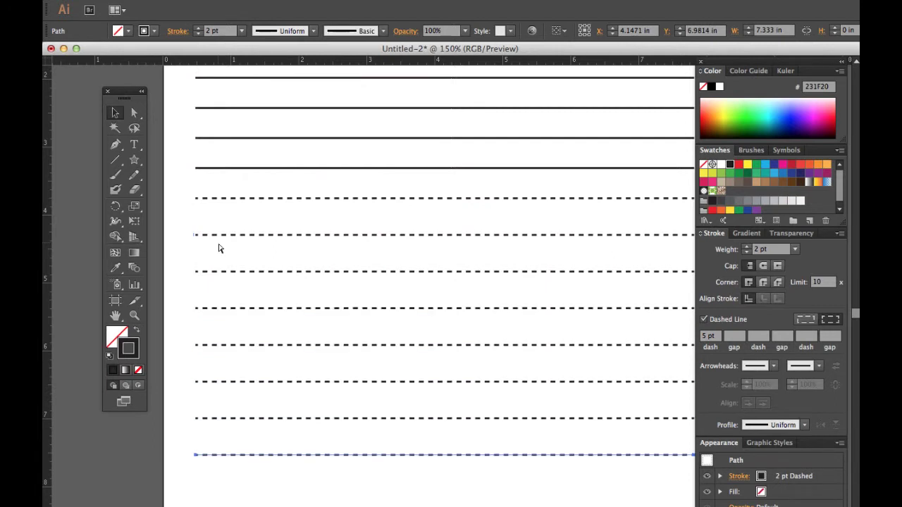
key(ctrl+d)
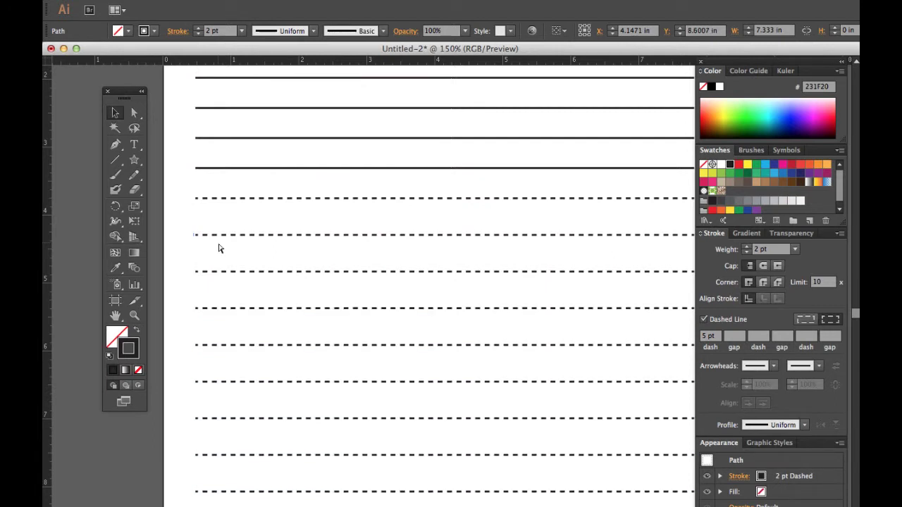
key(ctrl+minus)
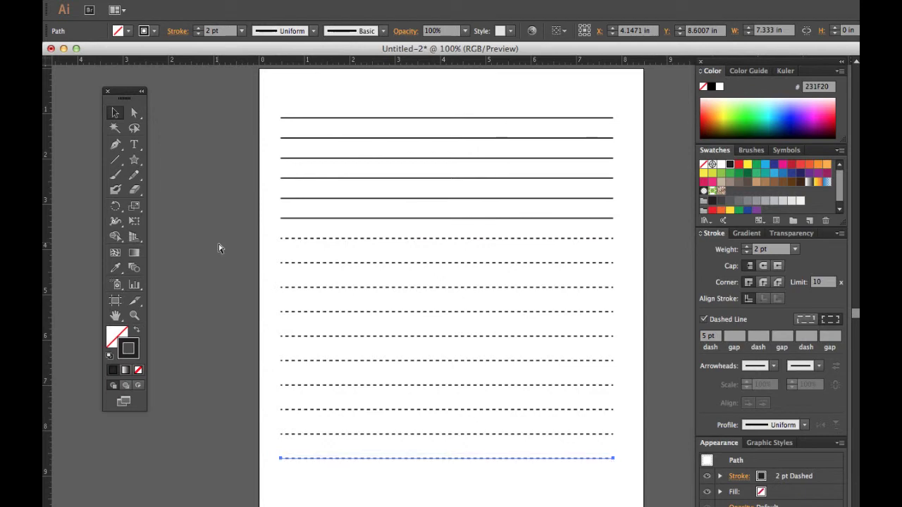
Switch to Word to consult the keyboard shortcuts in AdobeIllustratorTipsPC.docx, and return to the Illustrator drawing
key(super+Tab)
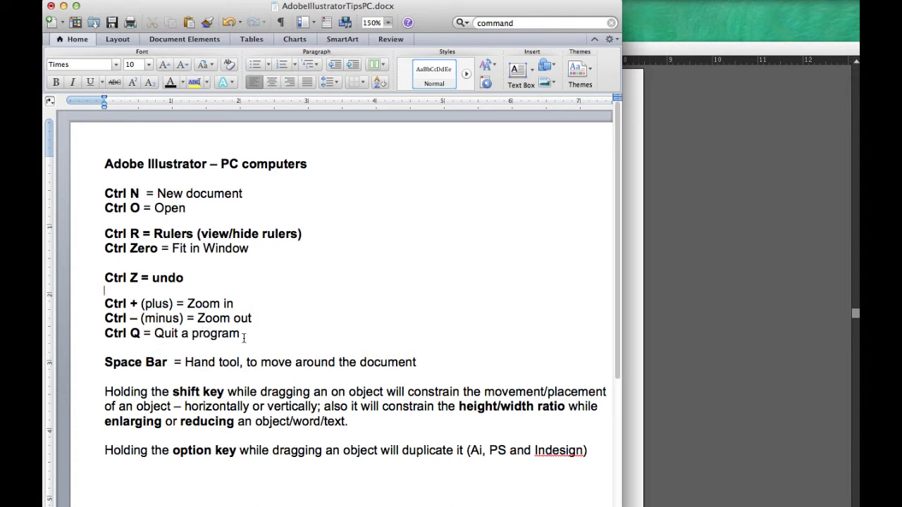
click(632, 344)
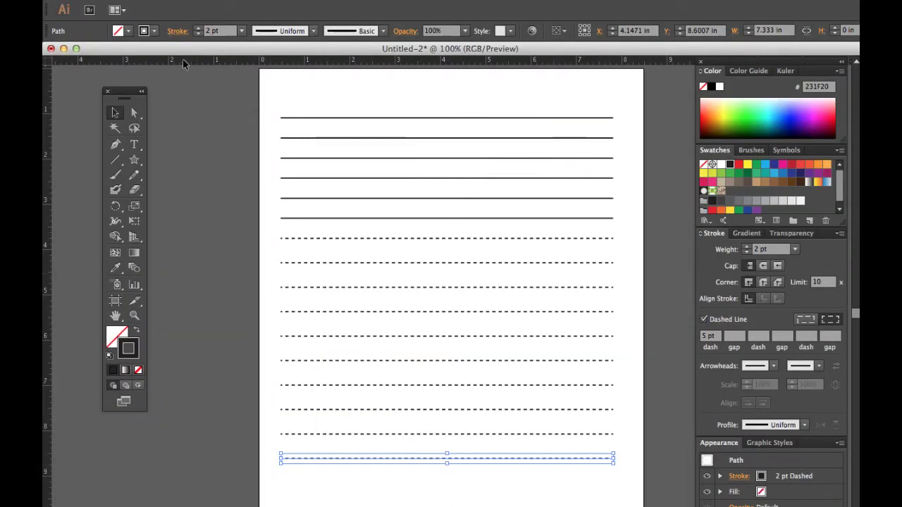
Save the drawing as dottedlines.ai in the Documents folder, using the Adobe Illustrator (ai) format
click(144, 0)
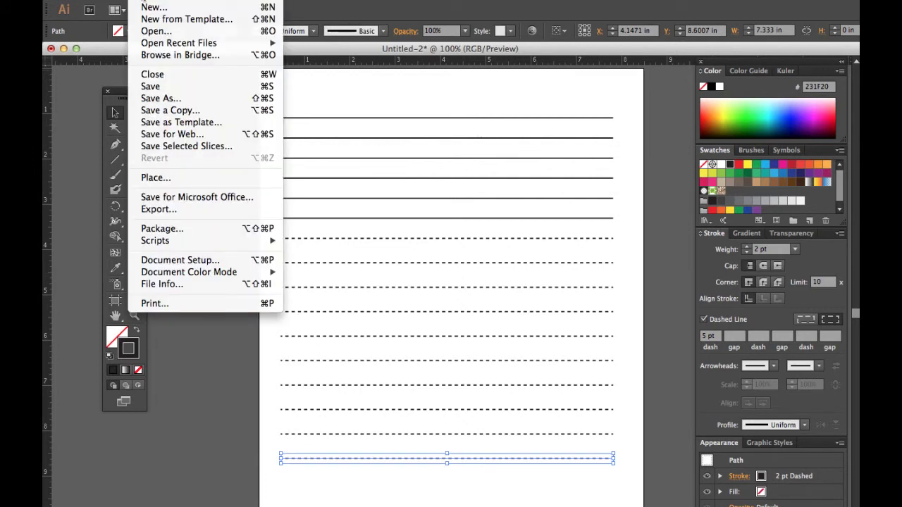
click(150, 87)
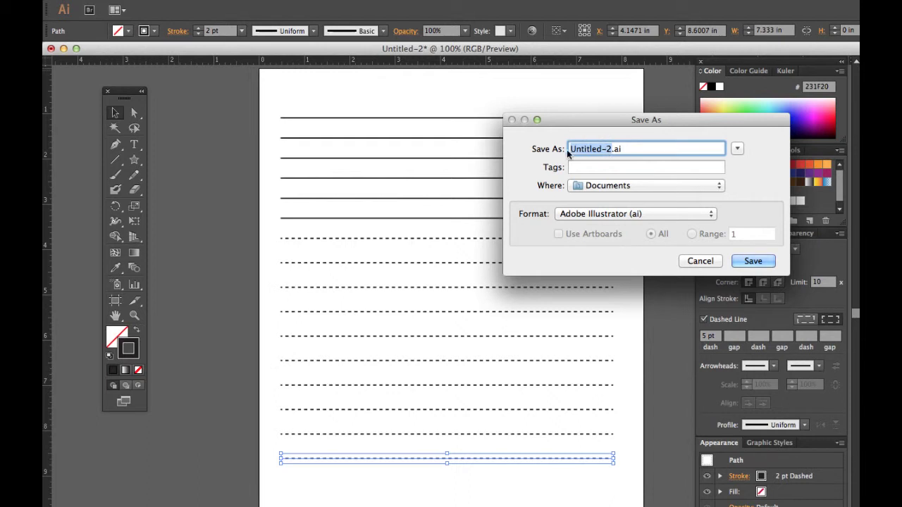
text(dotted l)
key(BackSpace)
key(BackSpace)
text(lines)
click(589, 186)
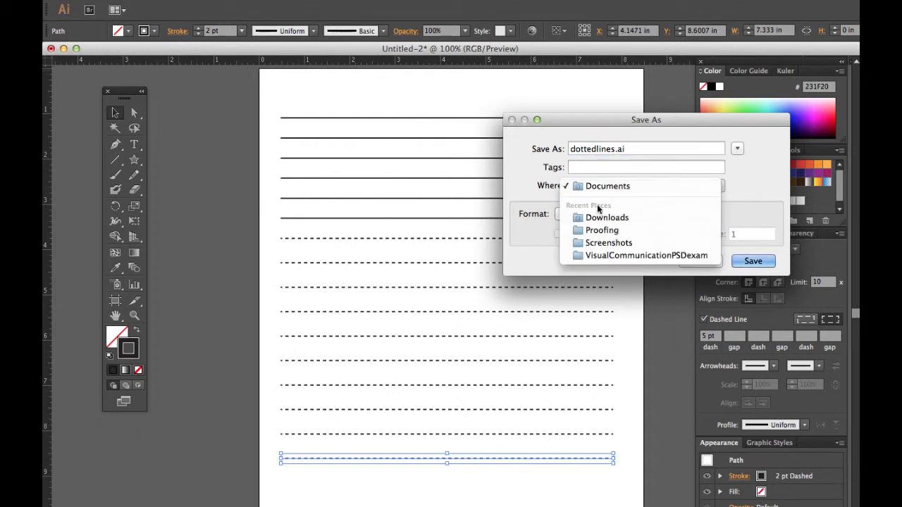
click(609, 183)
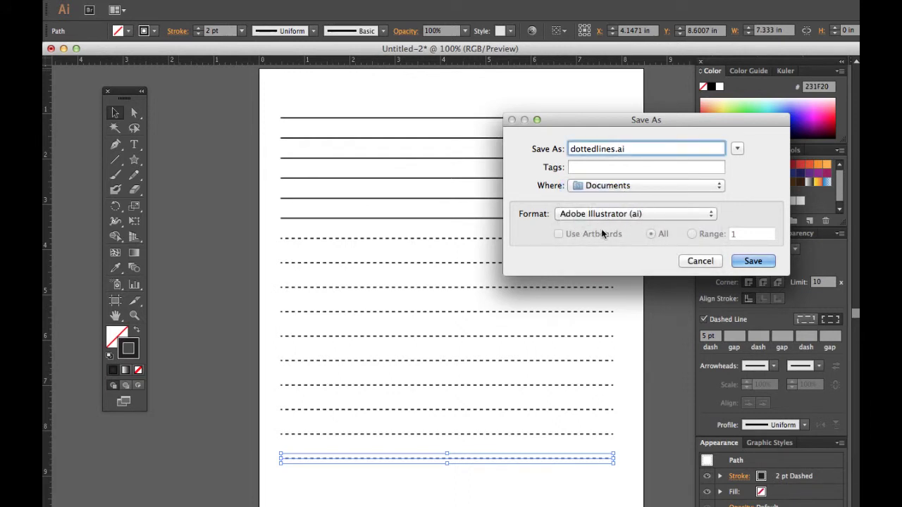
click(638, 214)
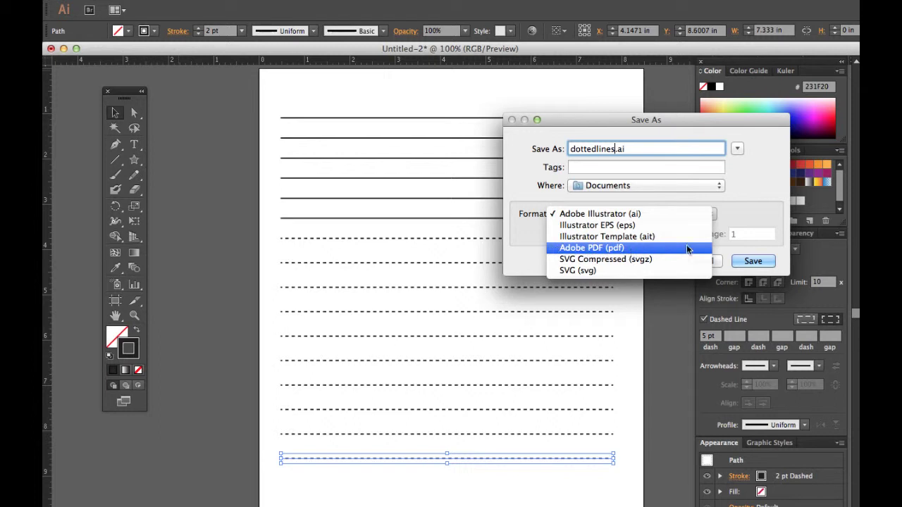
click(640, 210)
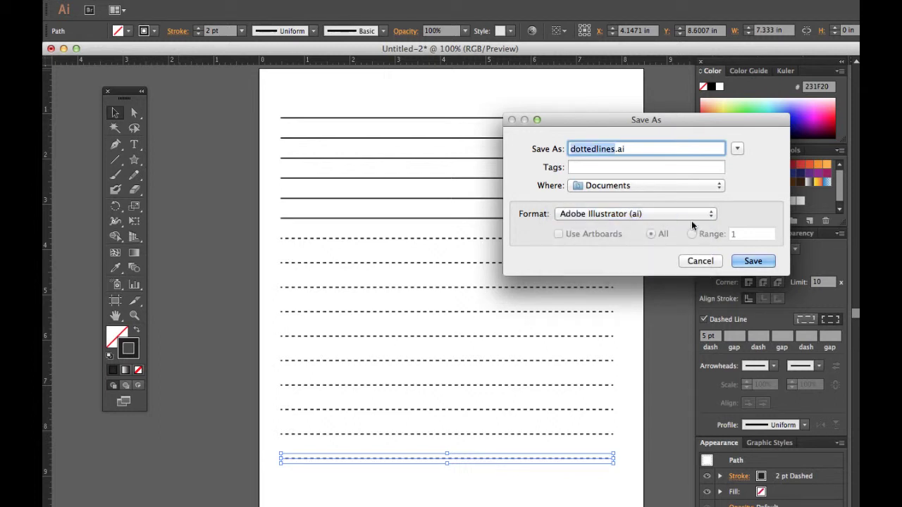
click(754, 263)
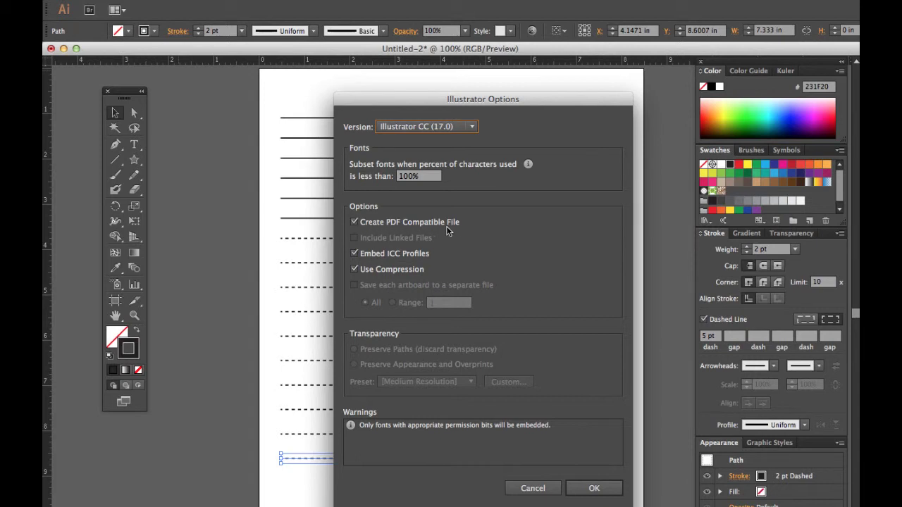
Complete the save with Create PDF Compatible File turned off, and deselect the lowest dashed line
click(358, 224)
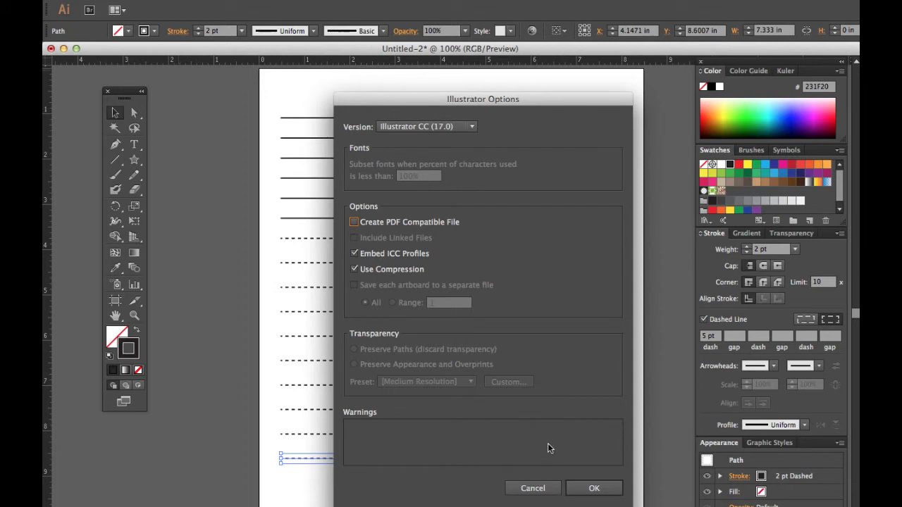
click(597, 489)
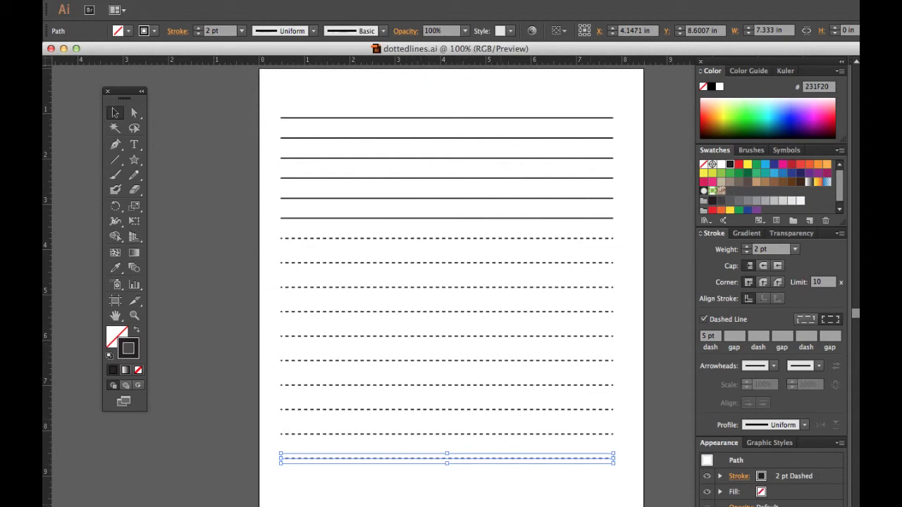
key(shift+super+a)
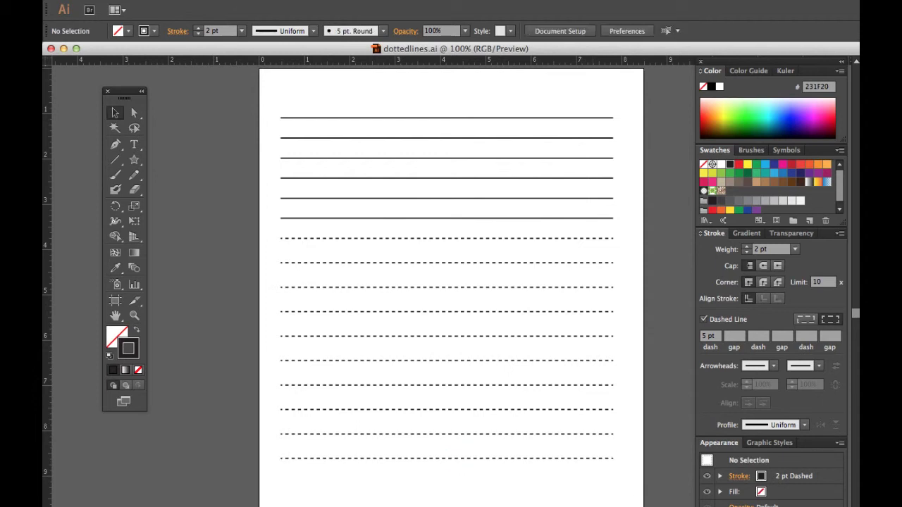
Switch to Word to review the Illustrator shortcuts and dragging tips in AdobeIllustratorTipsPC.docx
key(super+Tab)
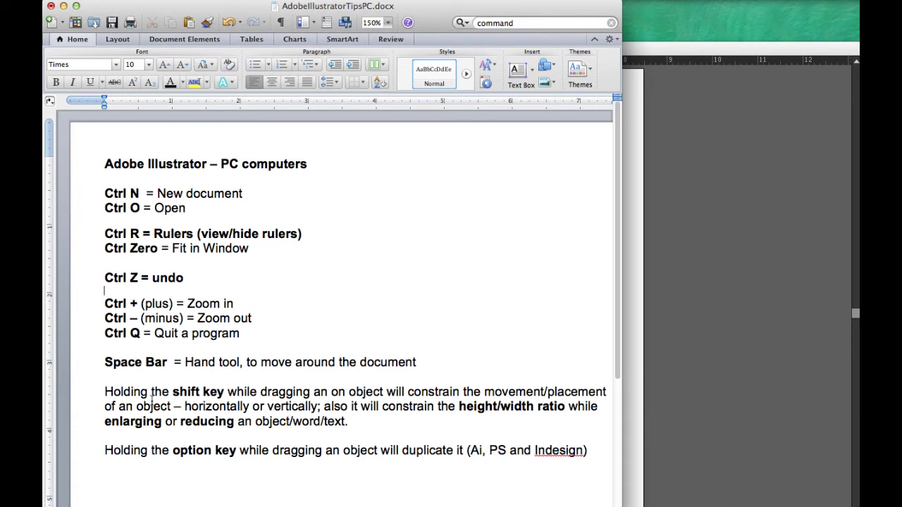